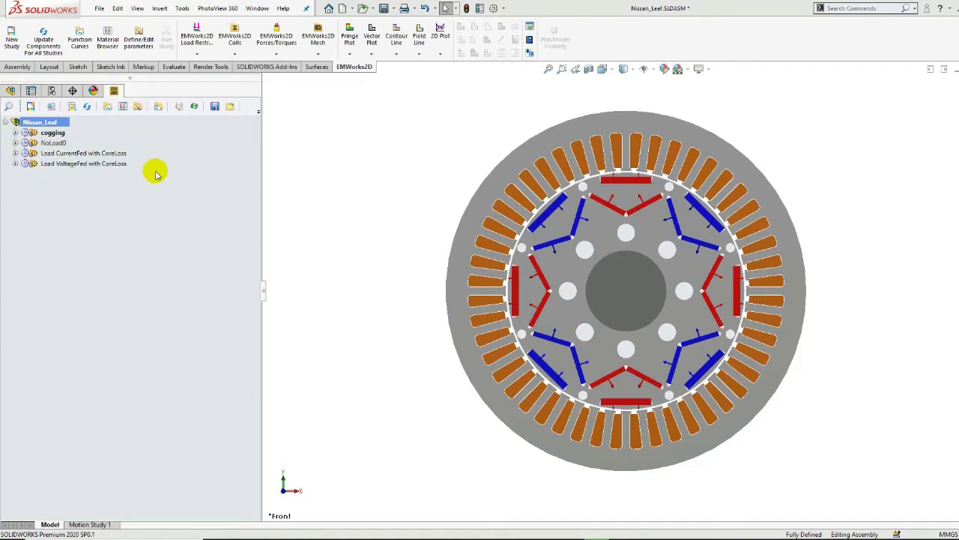
Select the cogging study in the EMWorks2D study tree, moving past NoLoad0
click(54, 142)
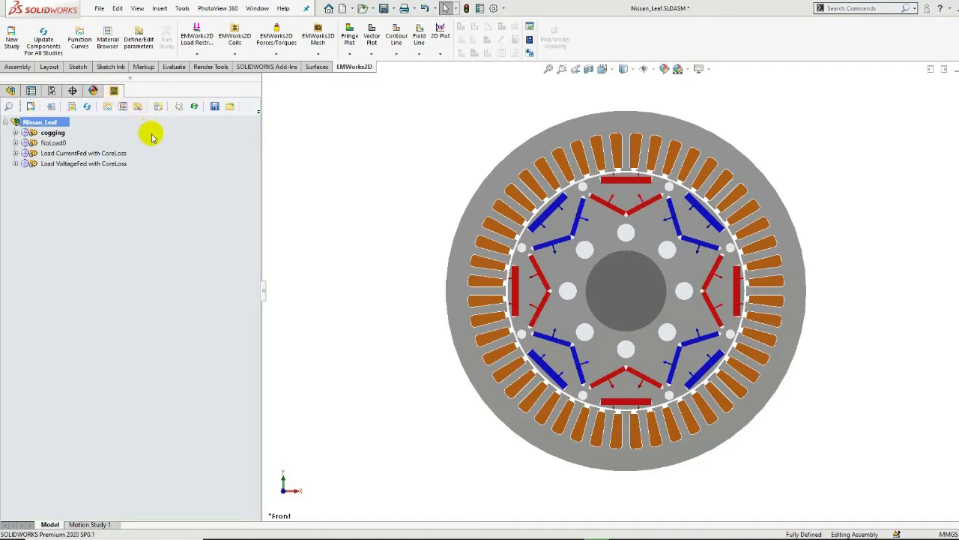
click(53, 133)
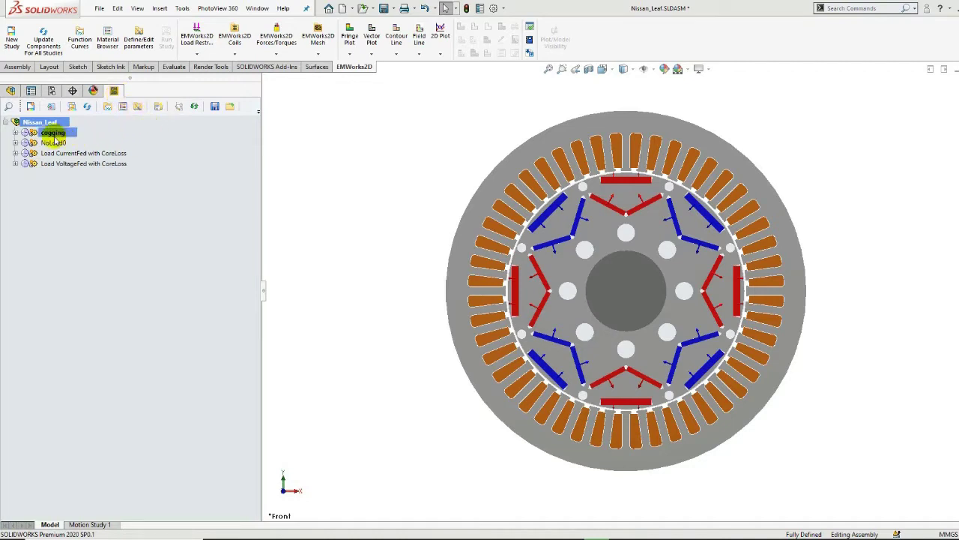
click(15, 132)
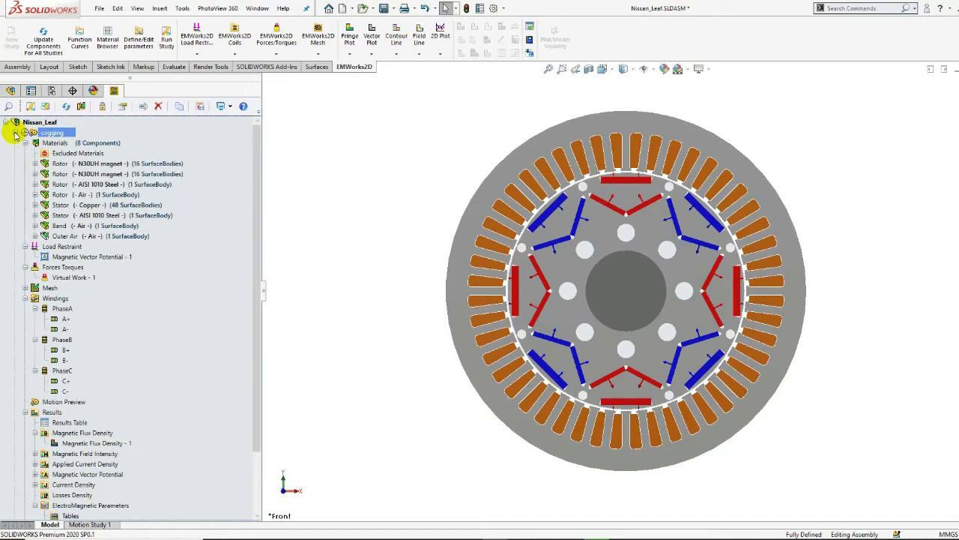
right_click(52, 134)
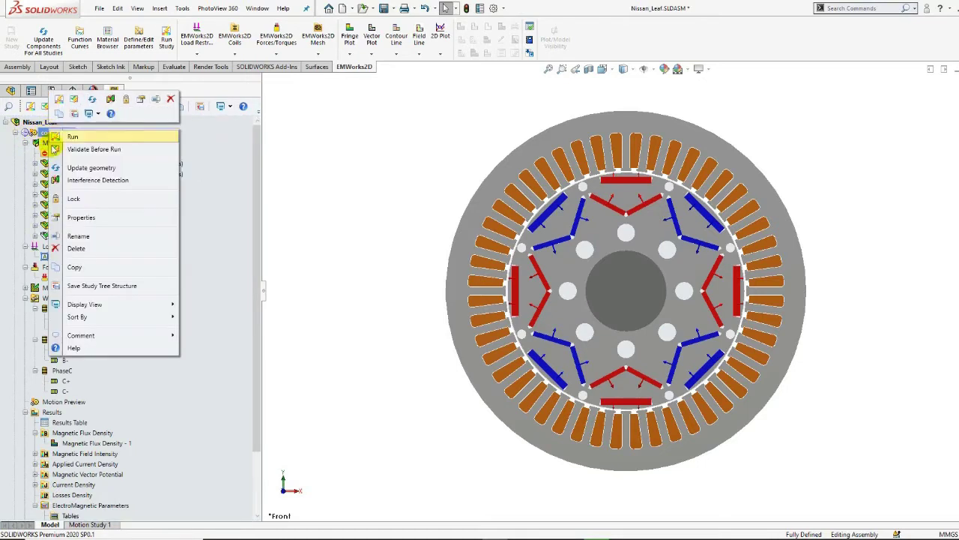
click(82, 217)
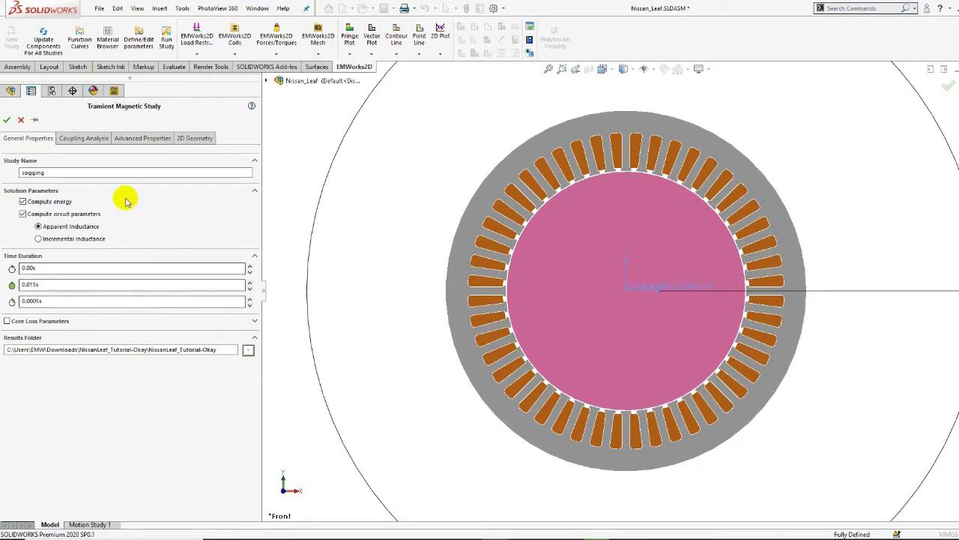
click(102, 140)
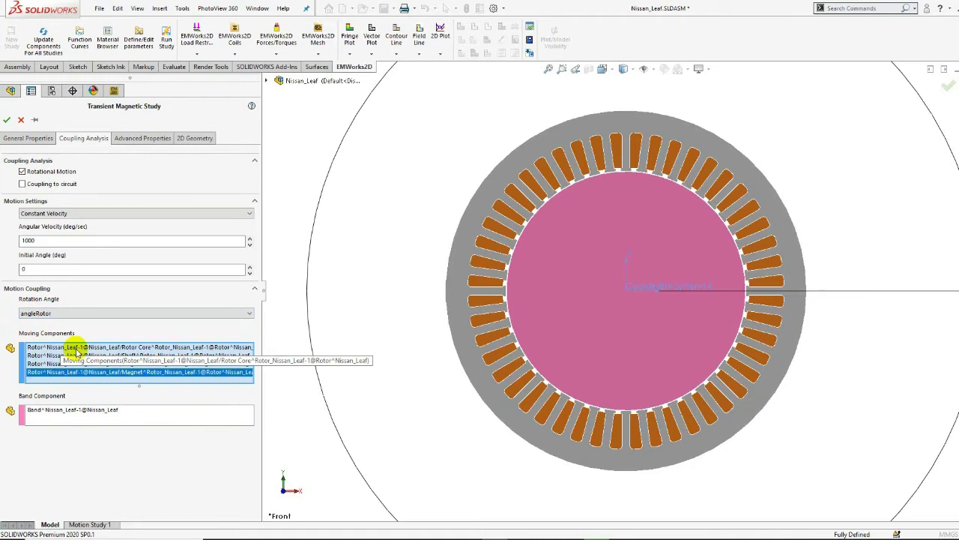
click(267, 81)
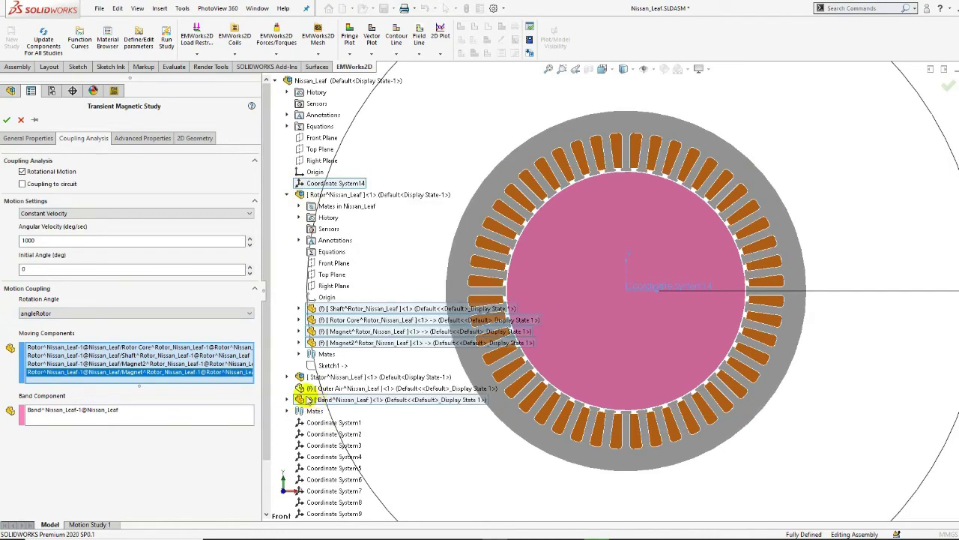
click(21, 120)
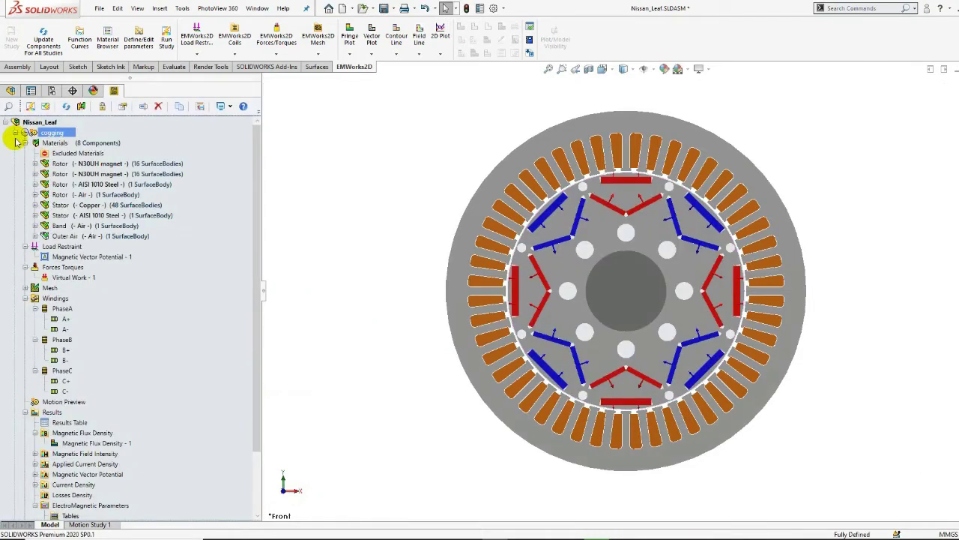
Review CirPattern1[1]'s N30UH magnet material (magnetization 852615.8, permeability 1.05) and close it unchanged
click(57, 163)
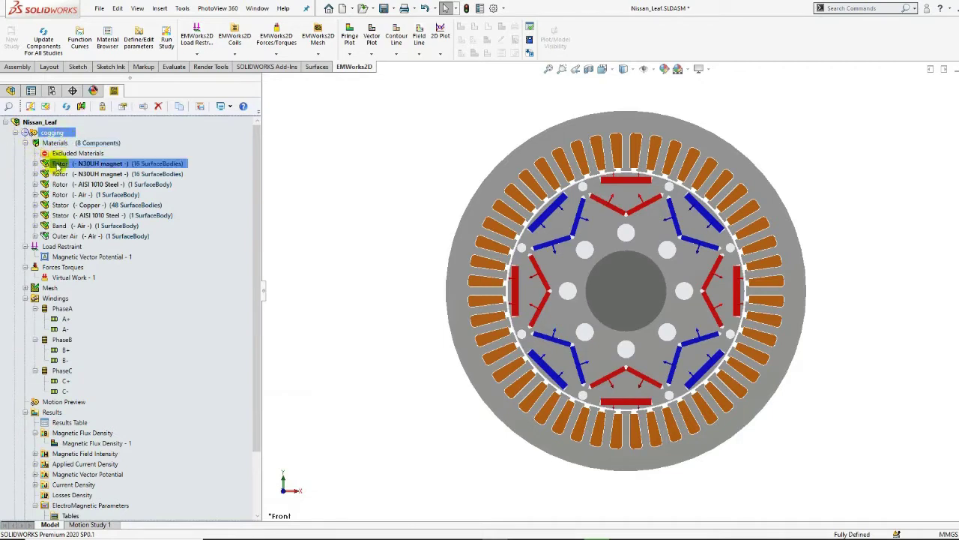
ctrl+click(62, 173)
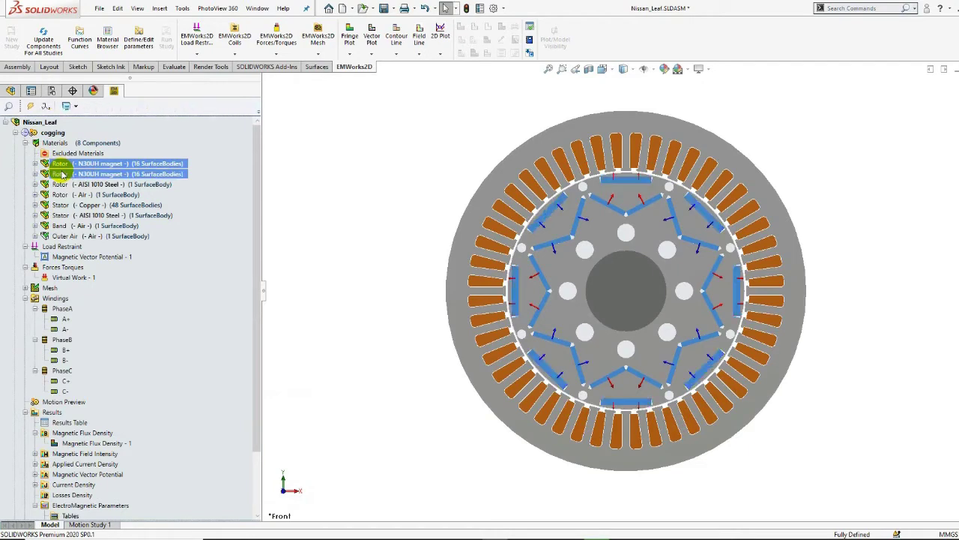
click(36, 163)
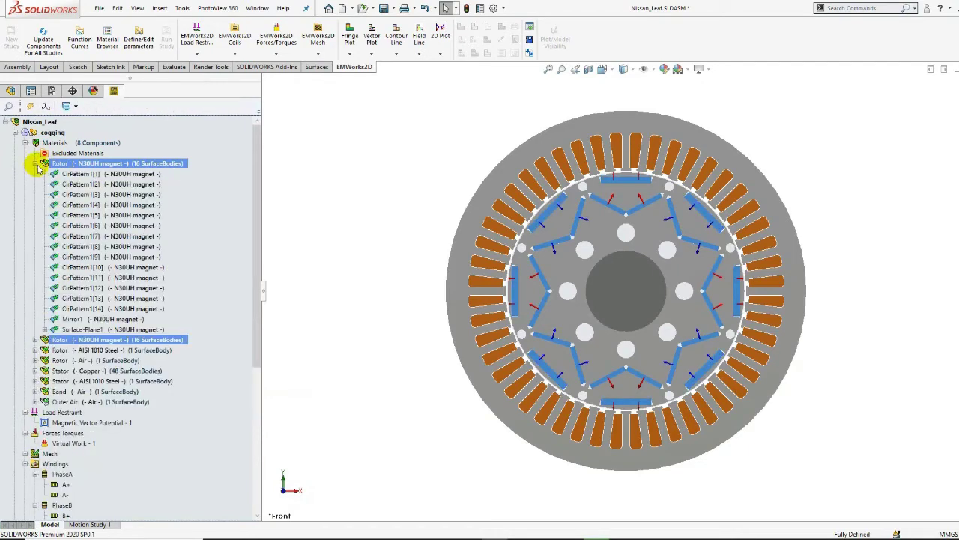
right_click(70, 175)
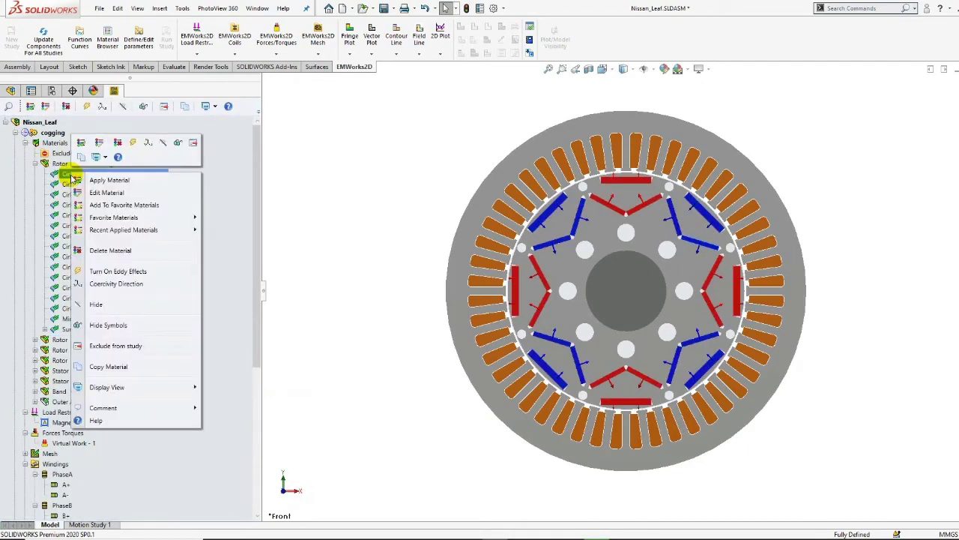
click(98, 192)
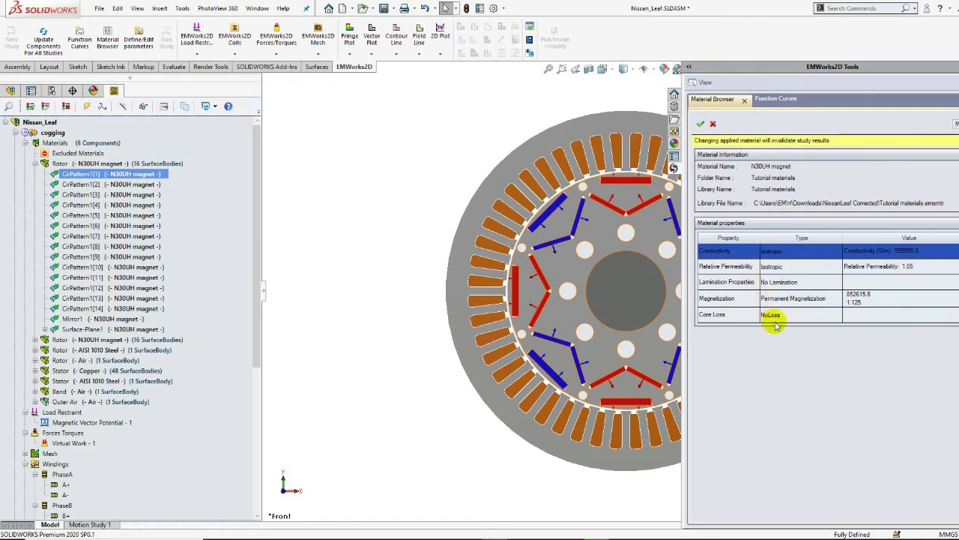
click(713, 124)
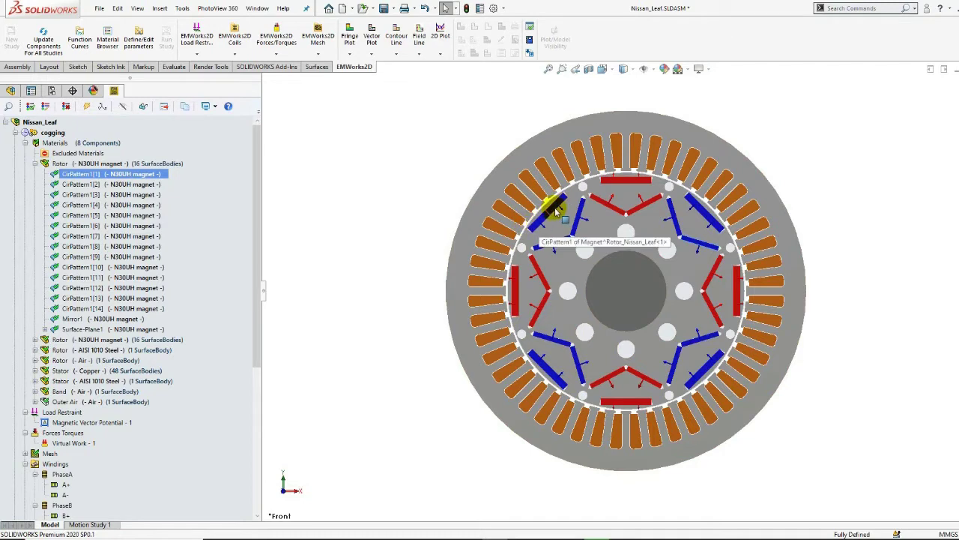
right_click(166, 174)
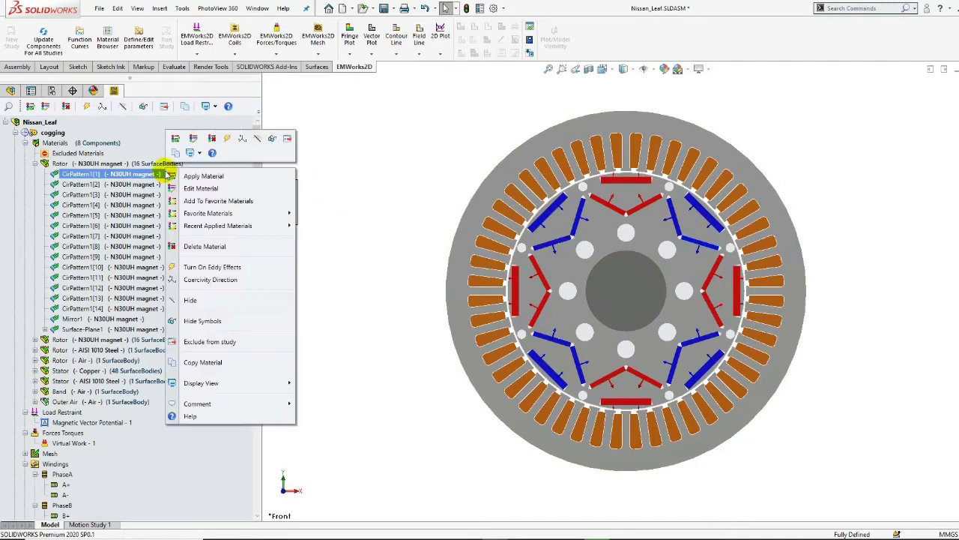
click(214, 279)
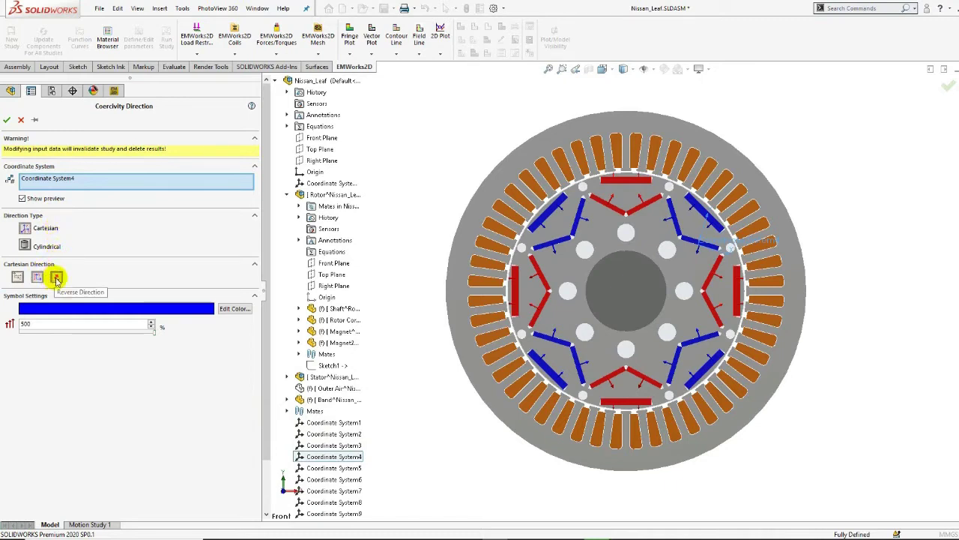
click(7, 120)
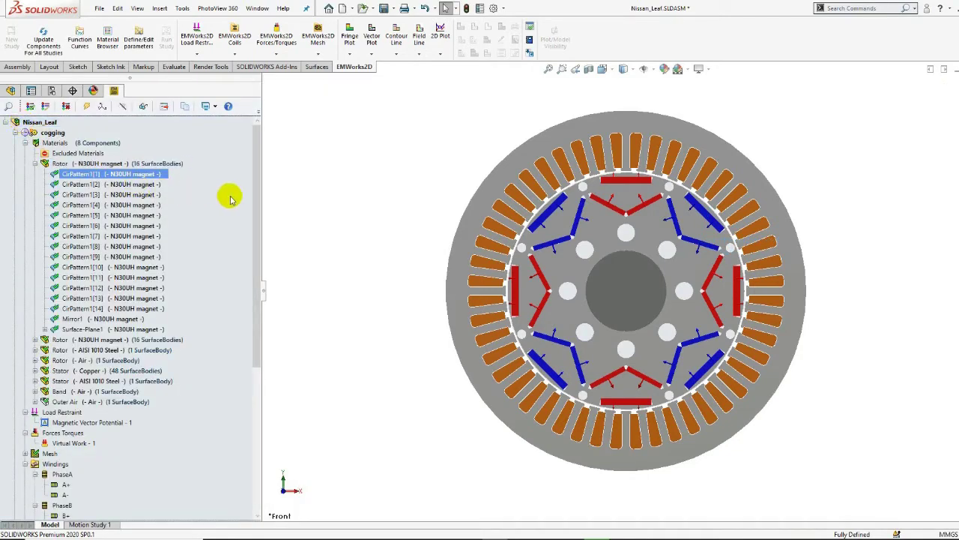
Review the rotor Surface-Plane1 body's AISI 1010 Steel material and close it unchanged
click(158, 353)
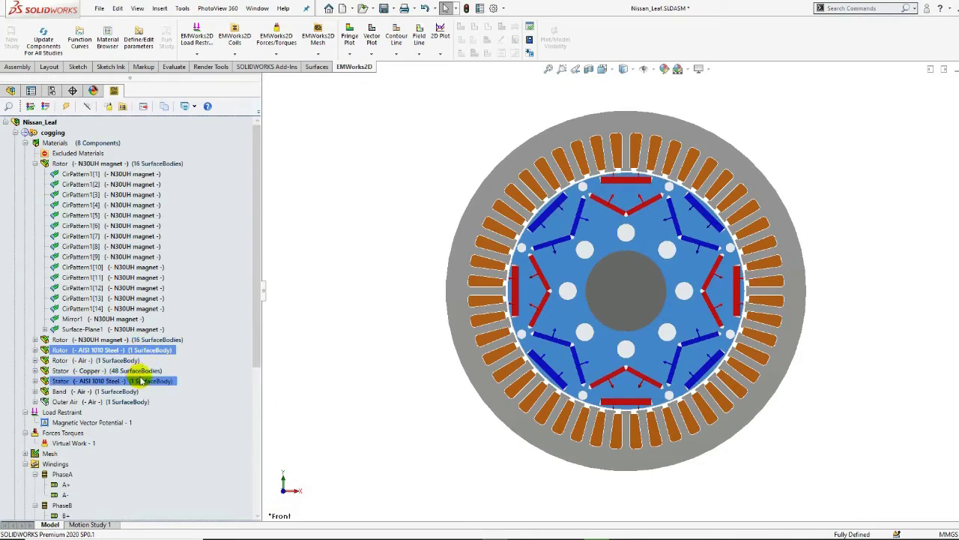
ctrl+click(143, 381)
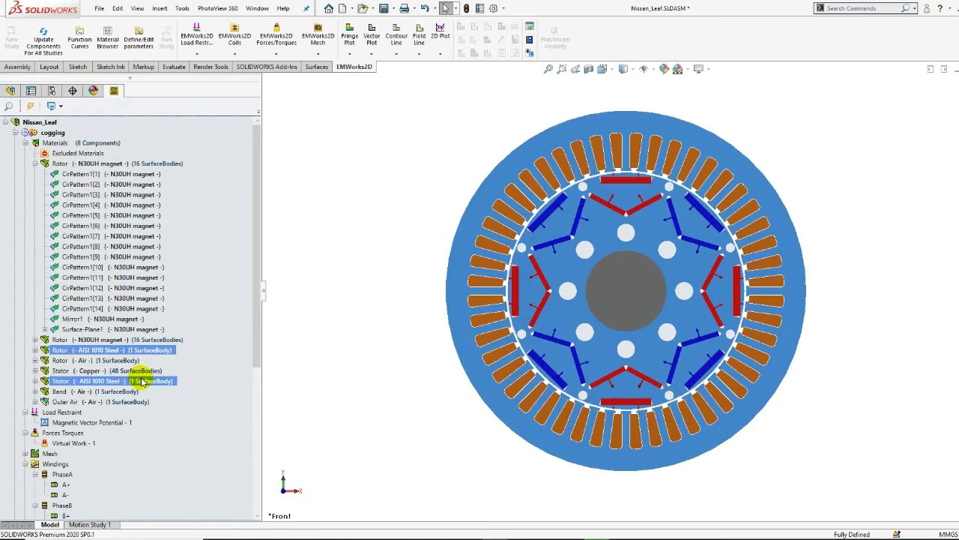
click(34, 350)
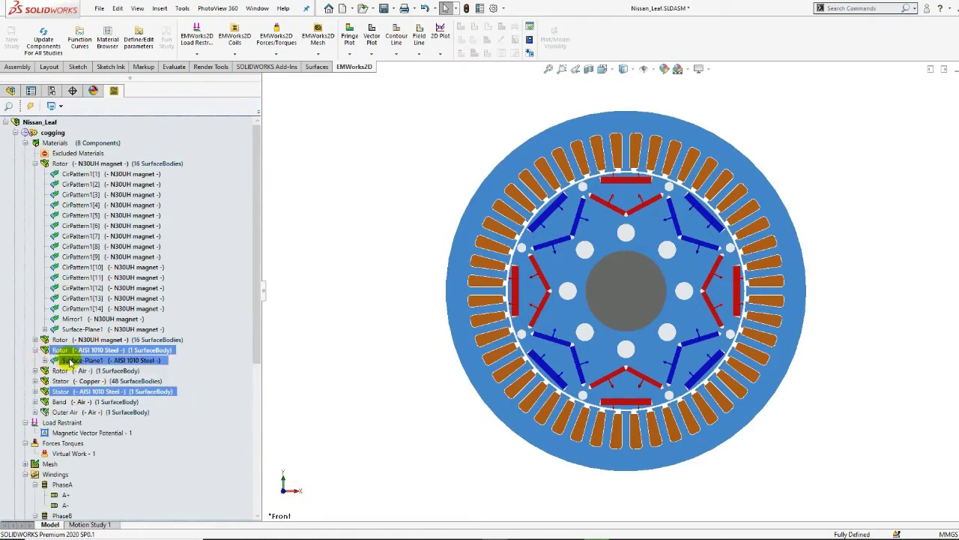
click(69, 361)
right_click(70, 360)
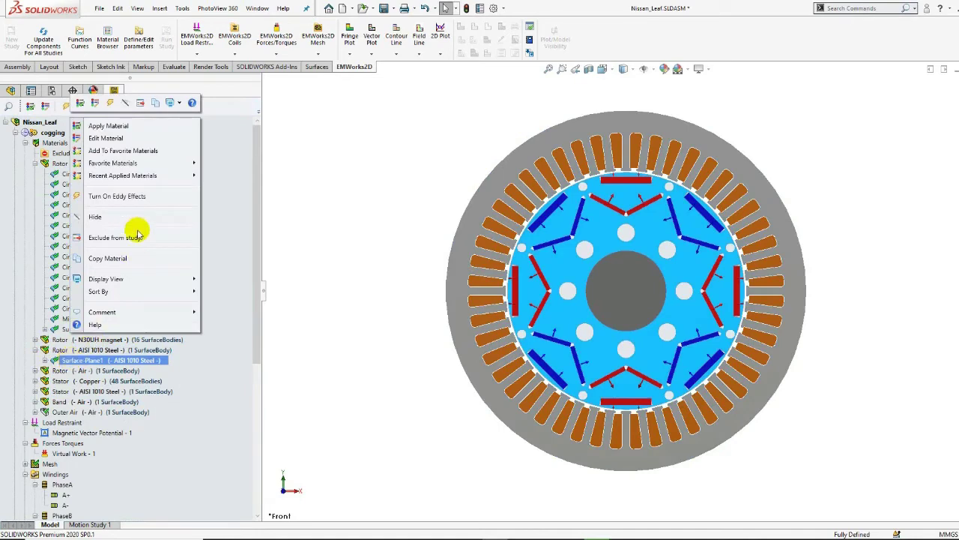
click(144, 139)
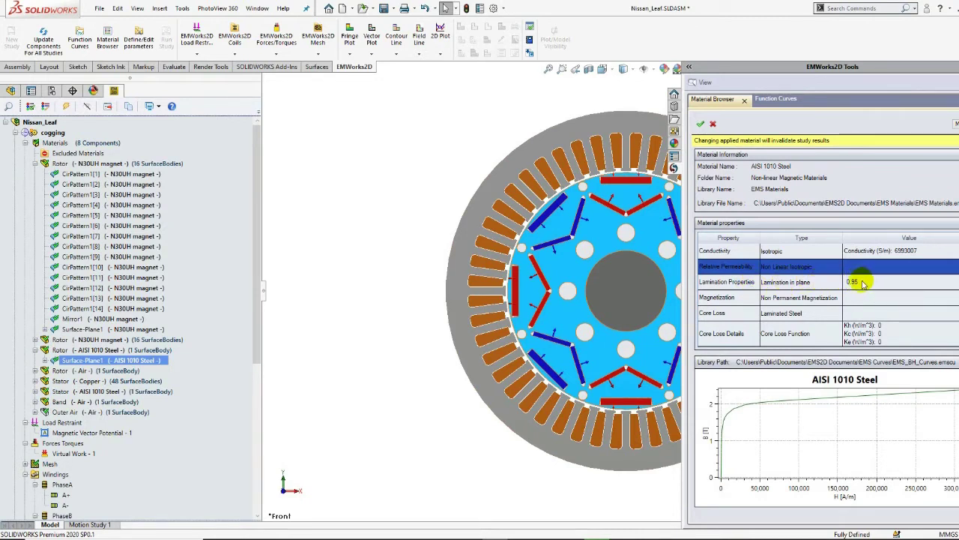
click(714, 125)
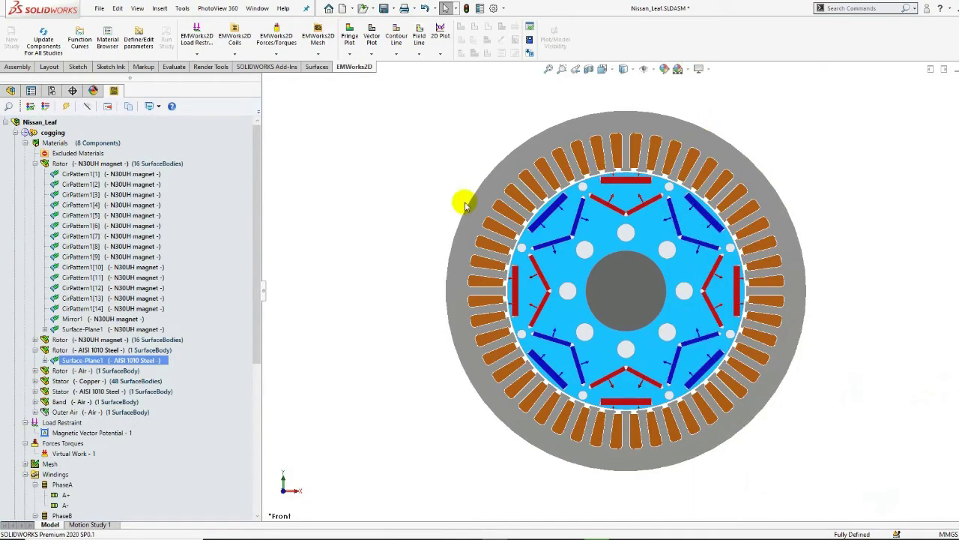
Select the rotor, band and outer air regions, then the stator copper coils
click(103, 371)
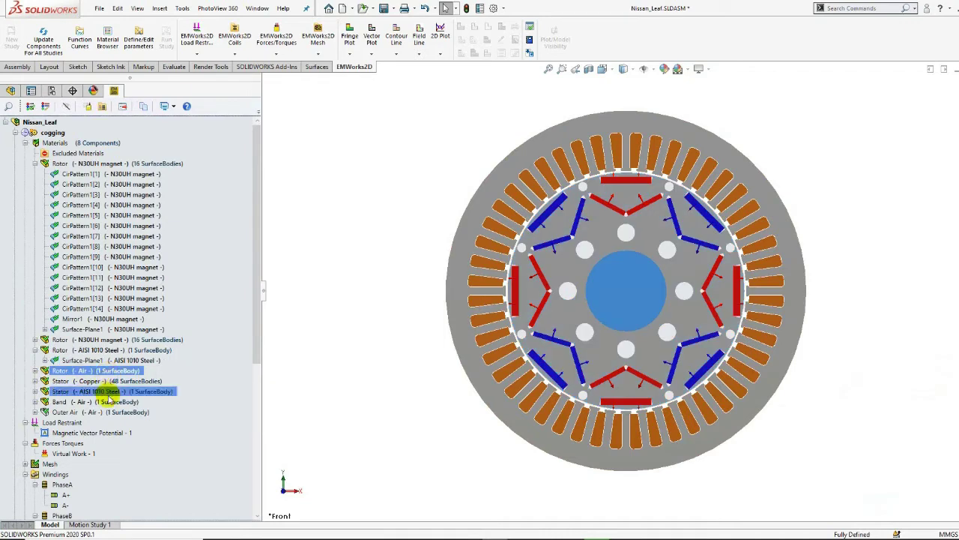
ctrl+click(109, 402)
ctrl+click(108, 412)
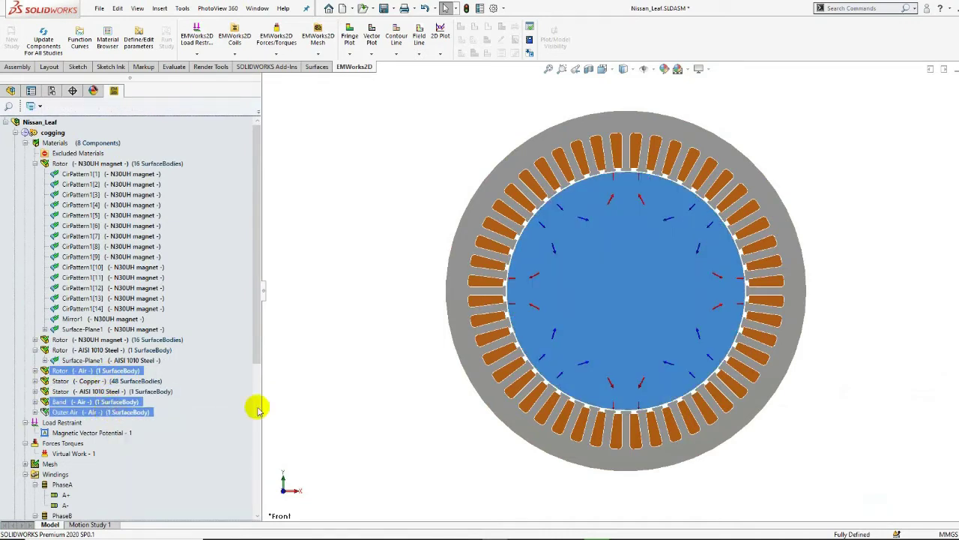
click(326, 401)
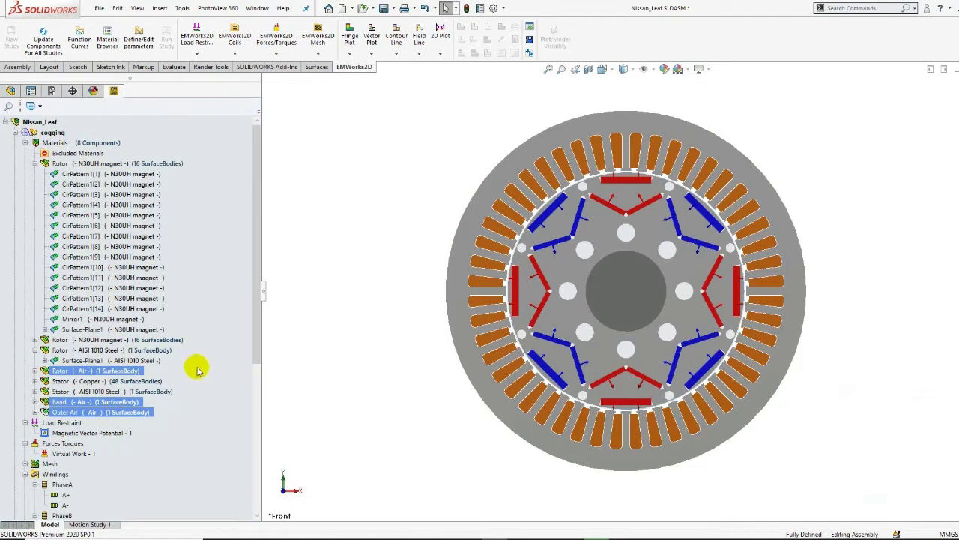
click(154, 380)
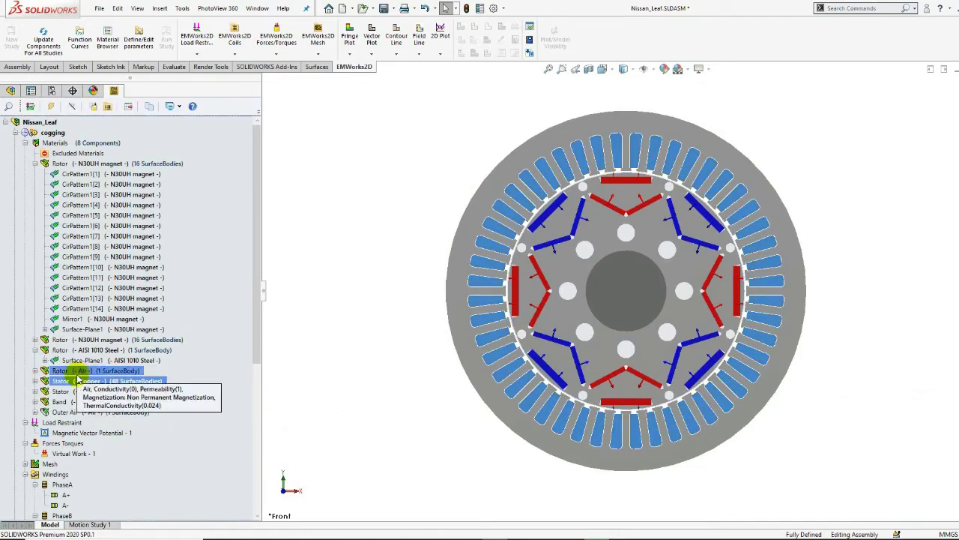
click(279, 373)
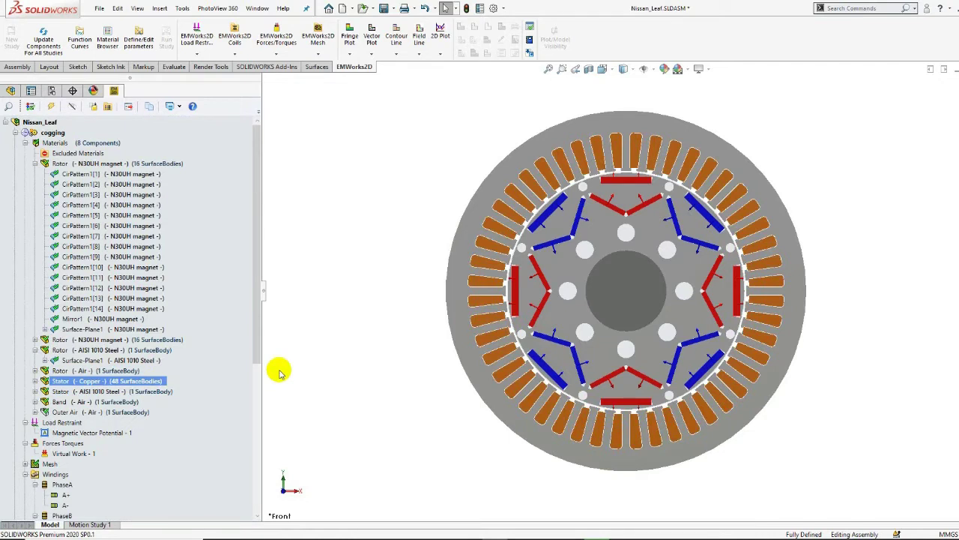
Review Magnetic Vector Potential - 1 (0 Weber/m on the outer air edge) with the whole model fitted
click(69, 423)
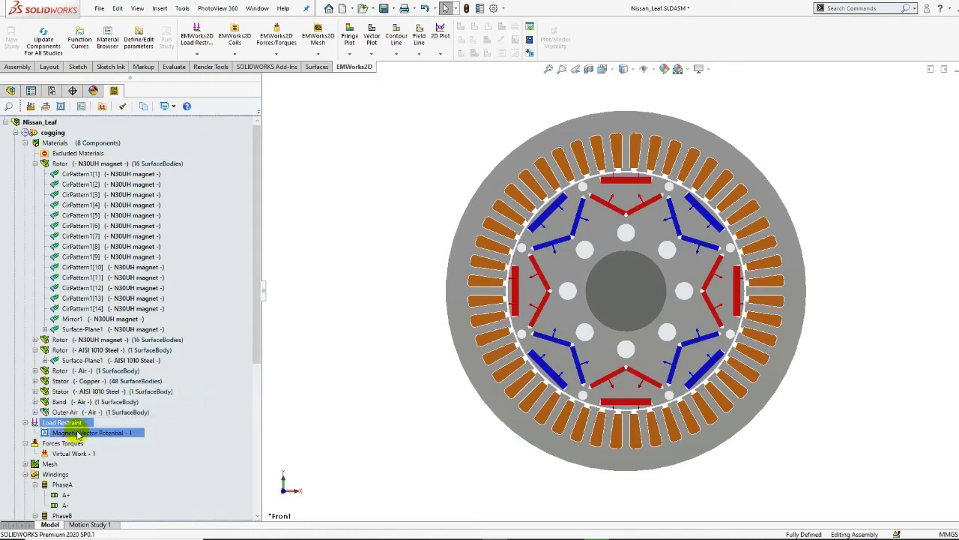
click(132, 435)
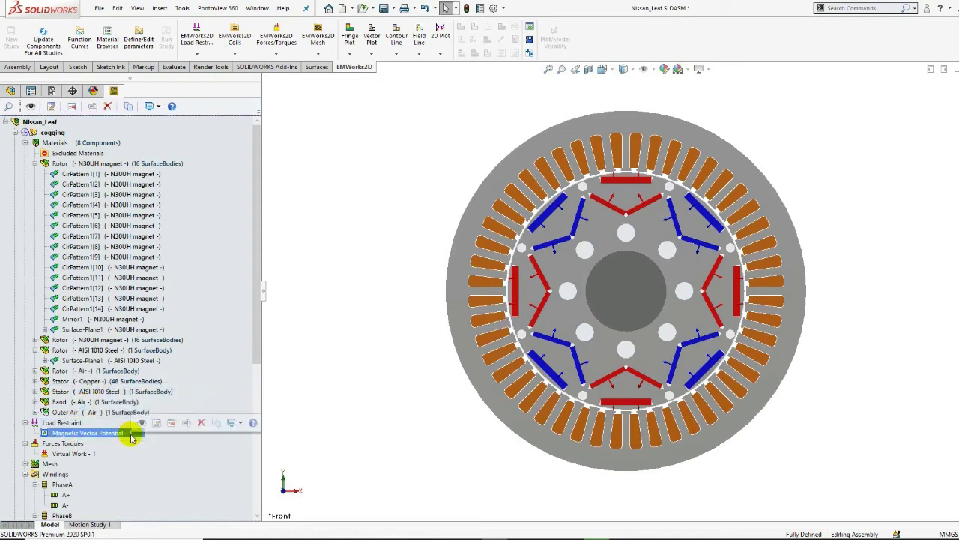
right_click(131, 434)
click(197, 275)
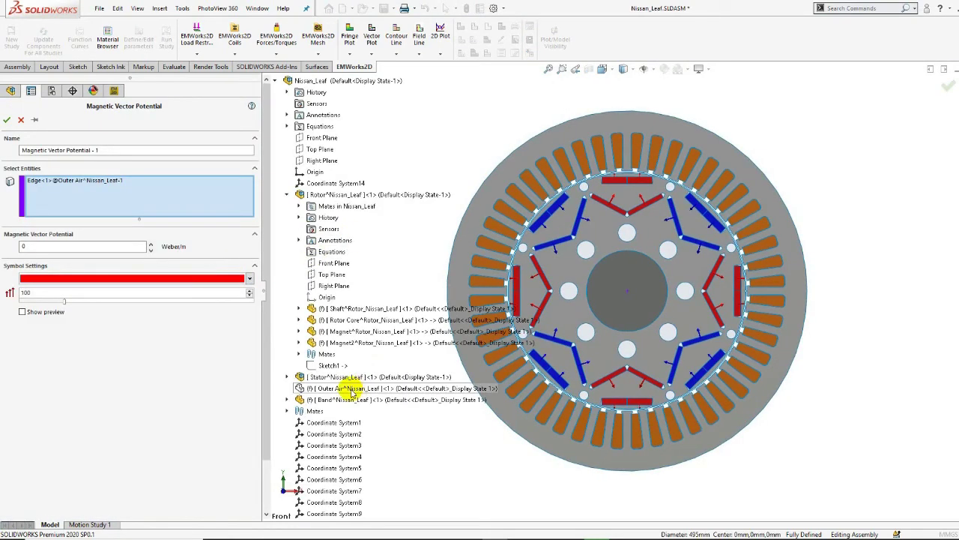
right_click(352, 391)
click(365, 393)
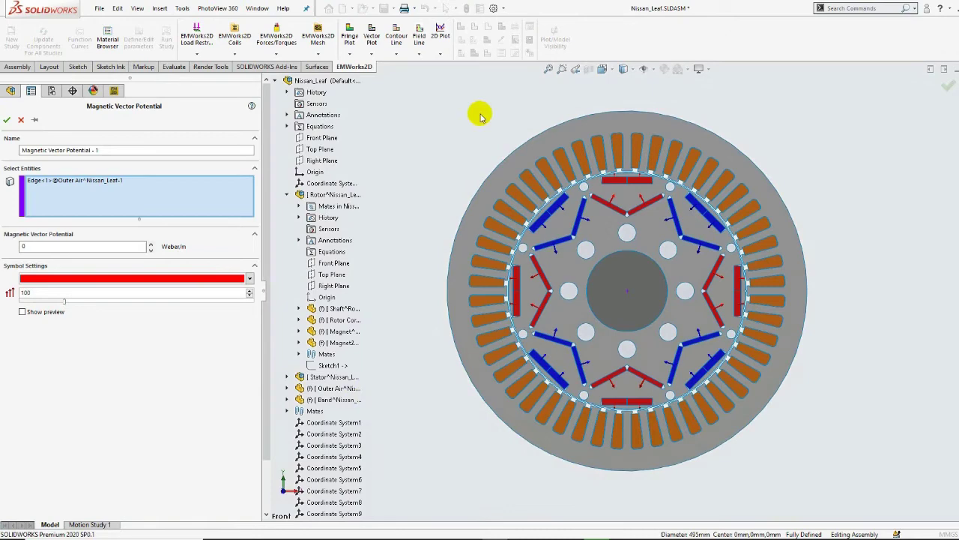
click(548, 69)
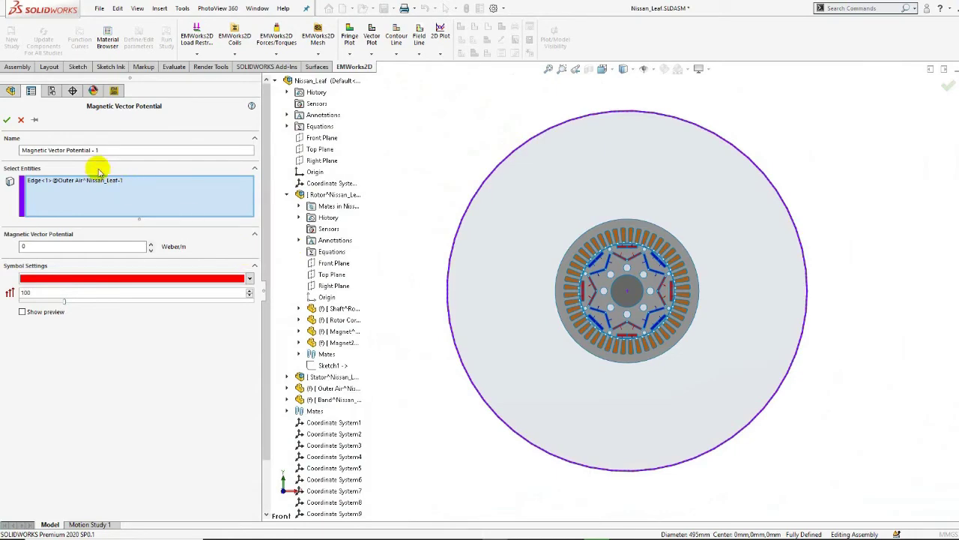
click(22, 121)
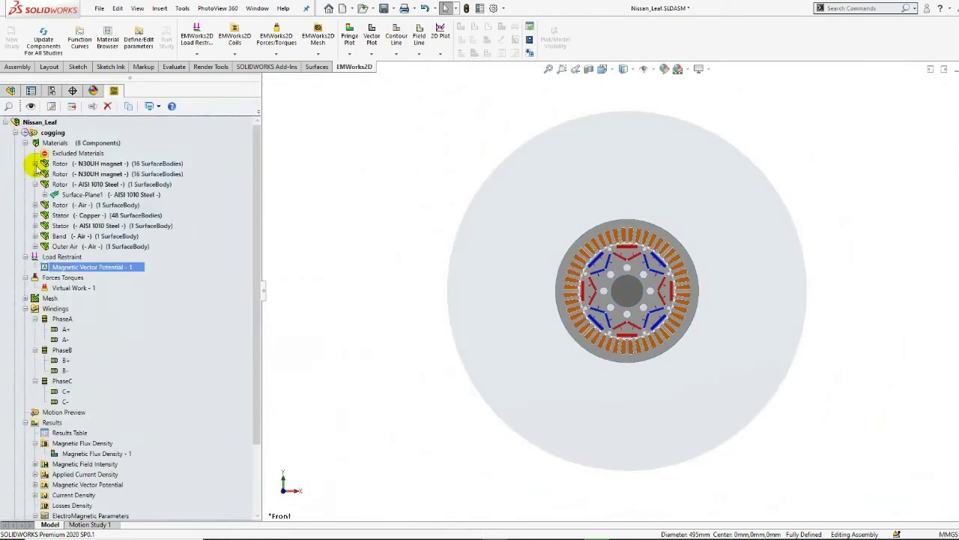
Hide the Outer Air body and fit the motor to the view
click(34, 183)
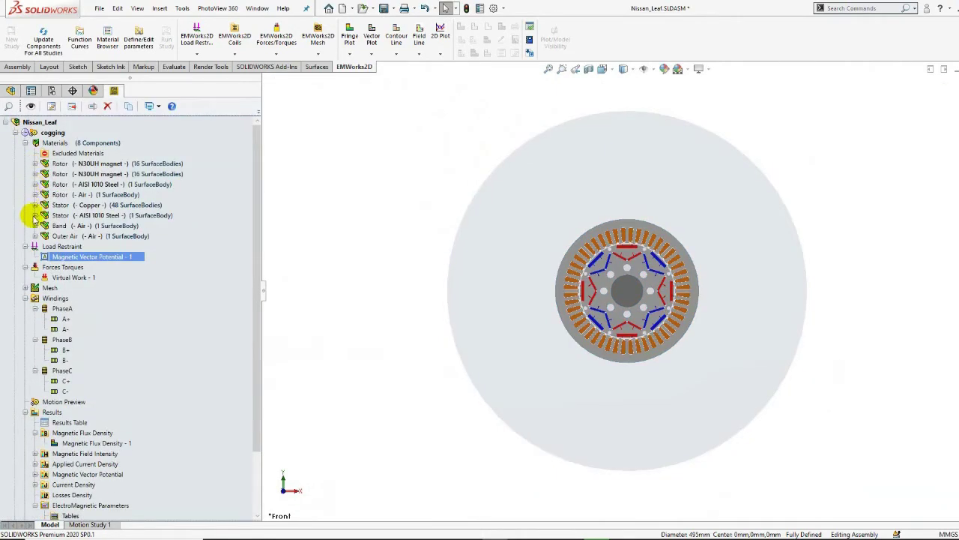
click(55, 239)
right_click(57, 237)
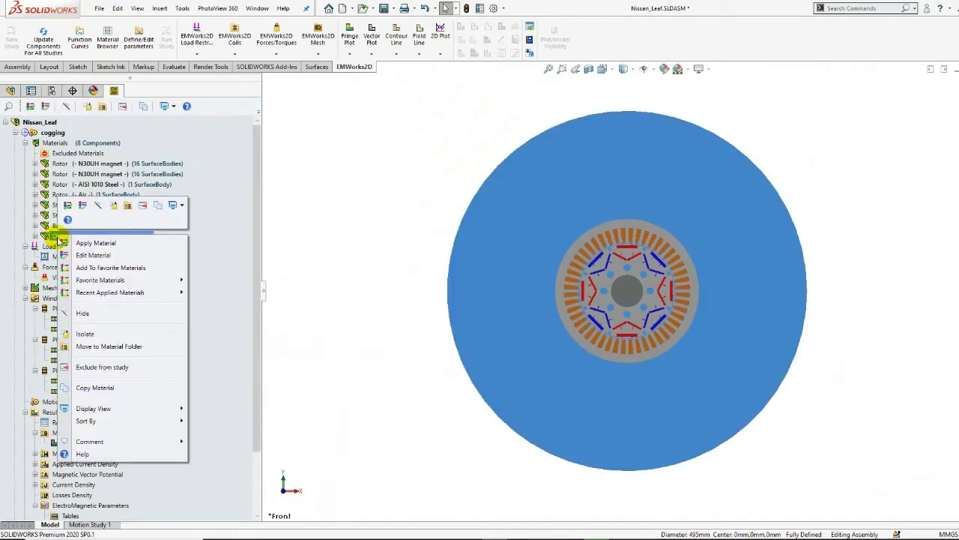
click(95, 311)
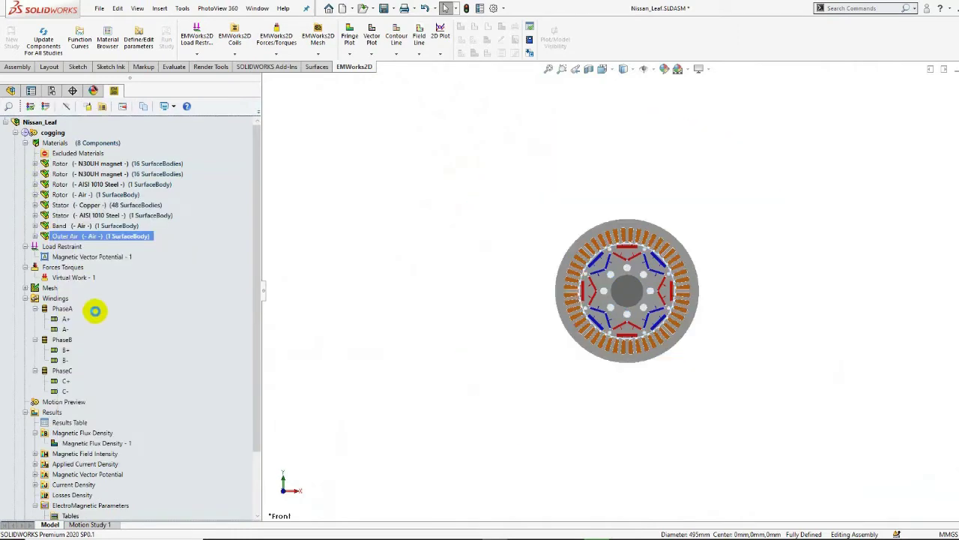
click(549, 69)
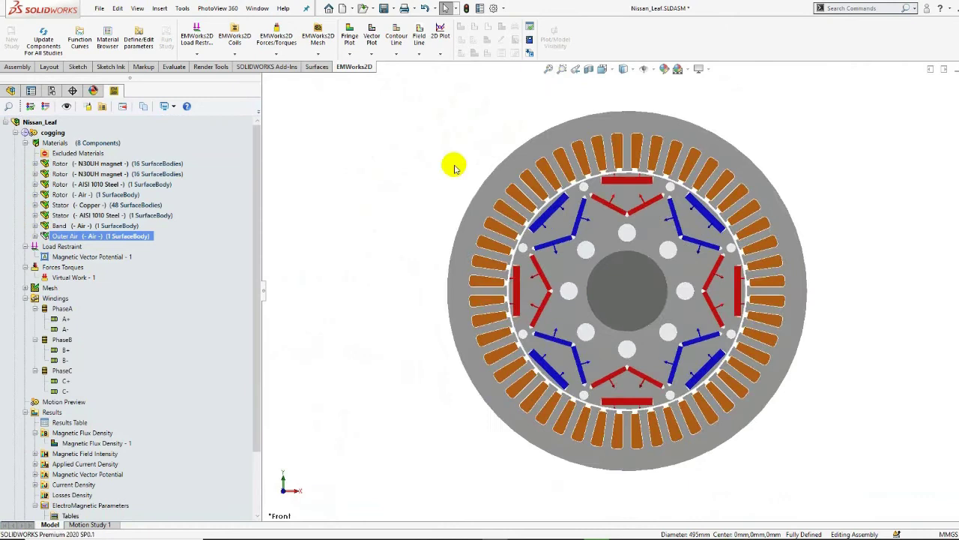
click(81, 270)
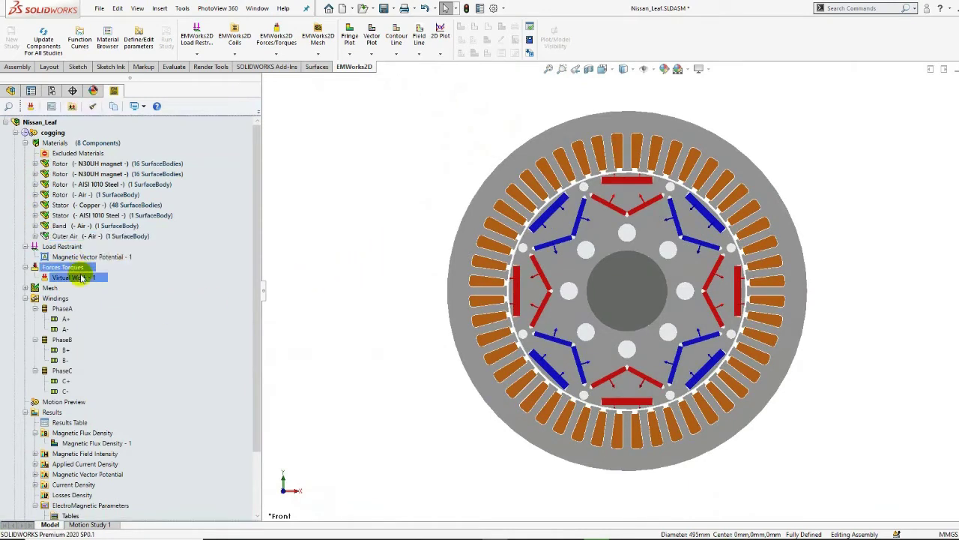
click(79, 277)
click(108, 264)
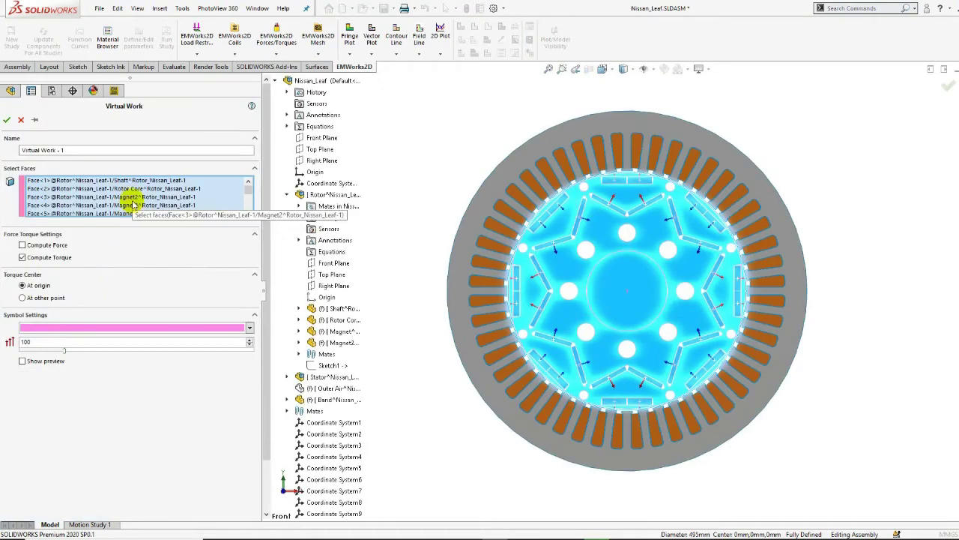
click(7, 120)
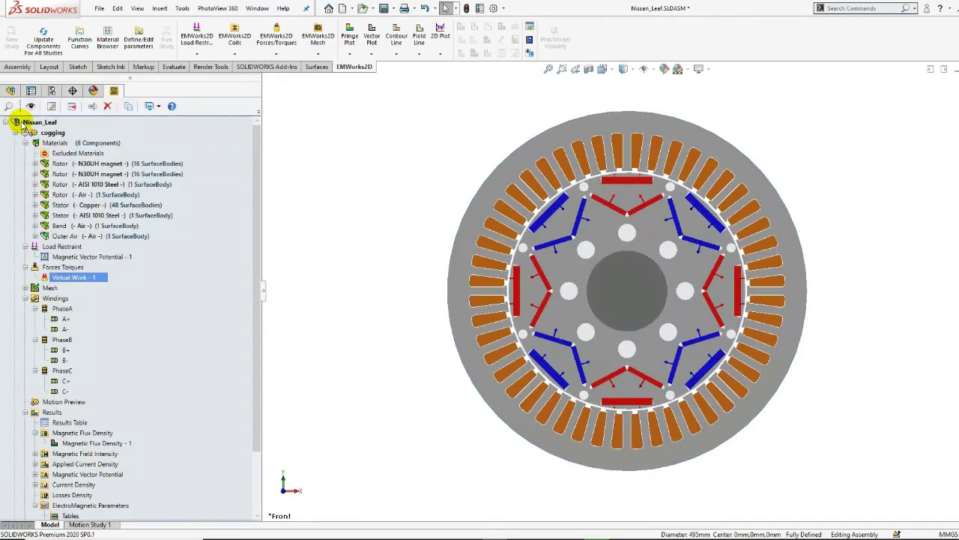
click(67, 298)
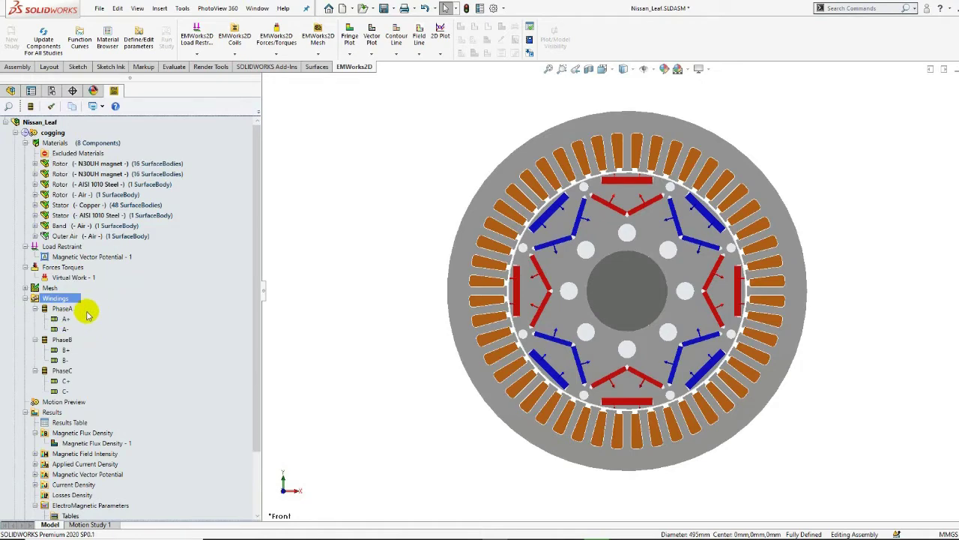
right_click(74, 309)
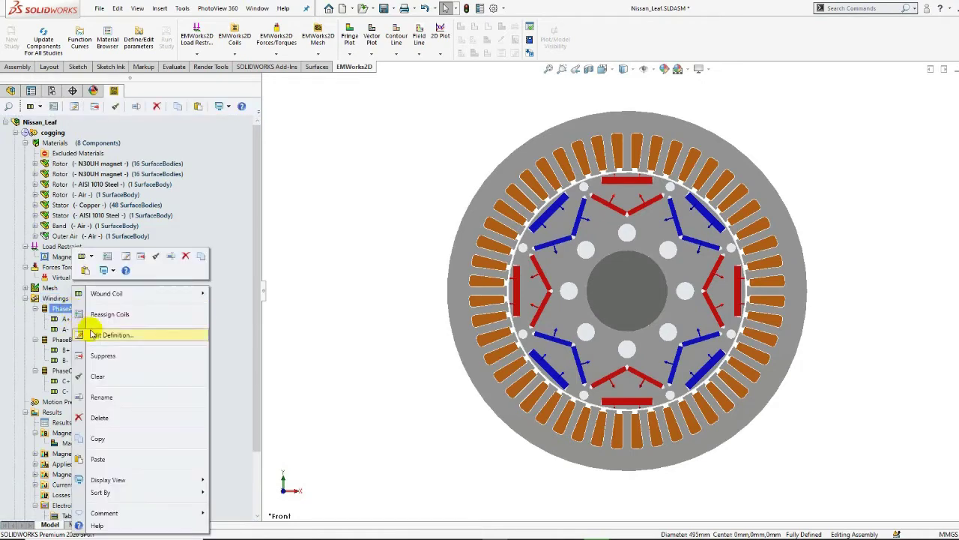
click(96, 334)
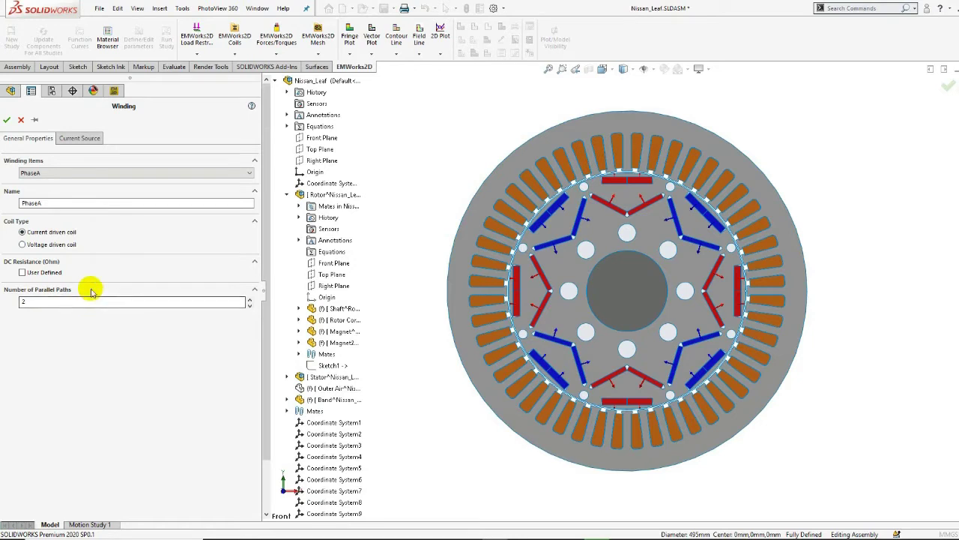
click(84, 138)
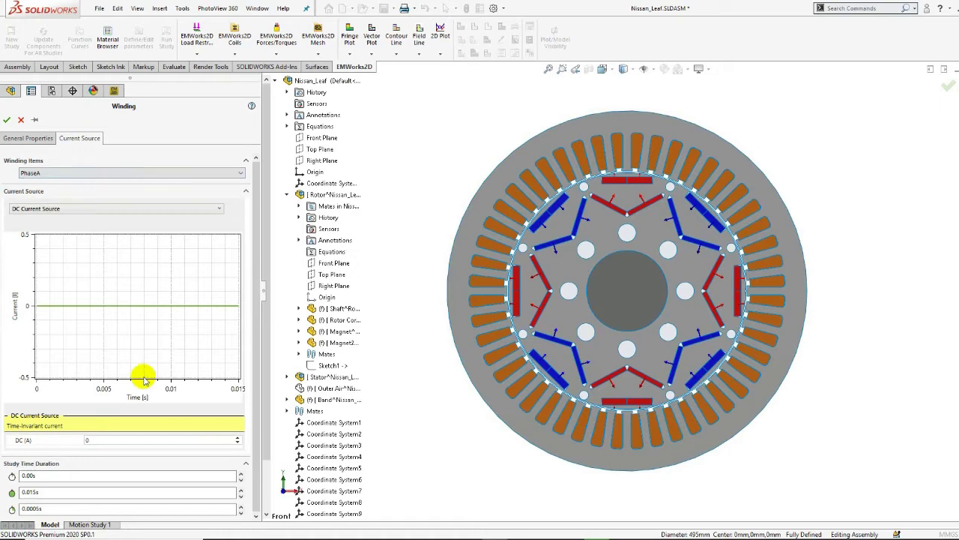
click(135, 440)
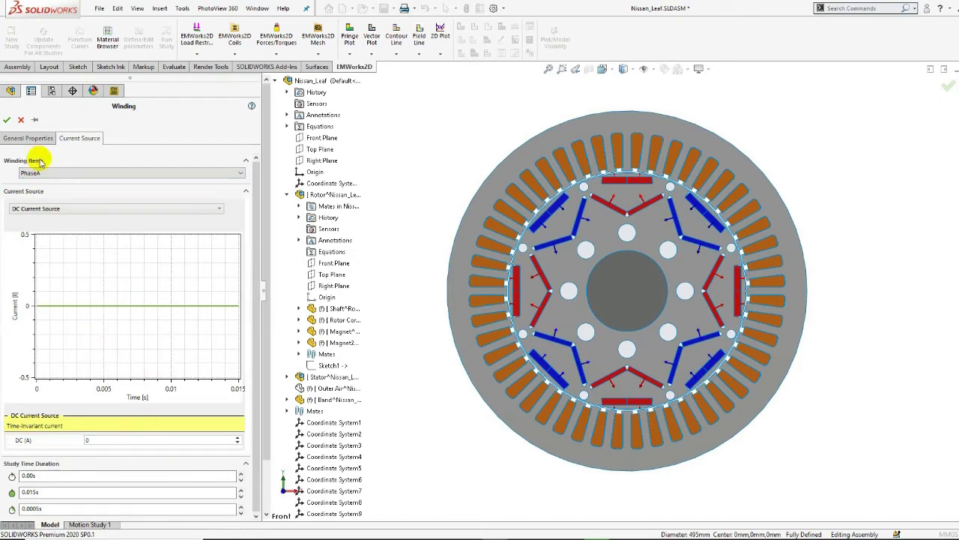
click(21, 120)
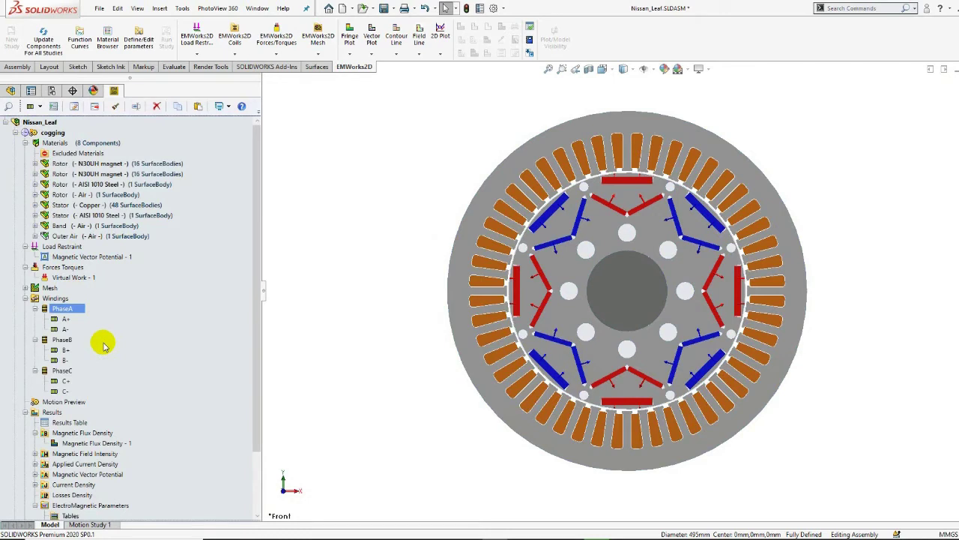
right_click(66, 319)
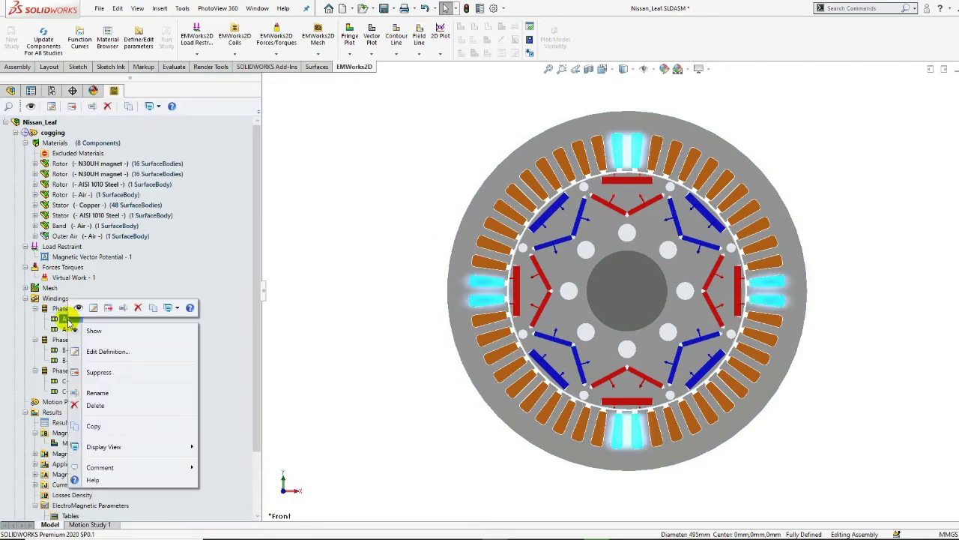
click(93, 310)
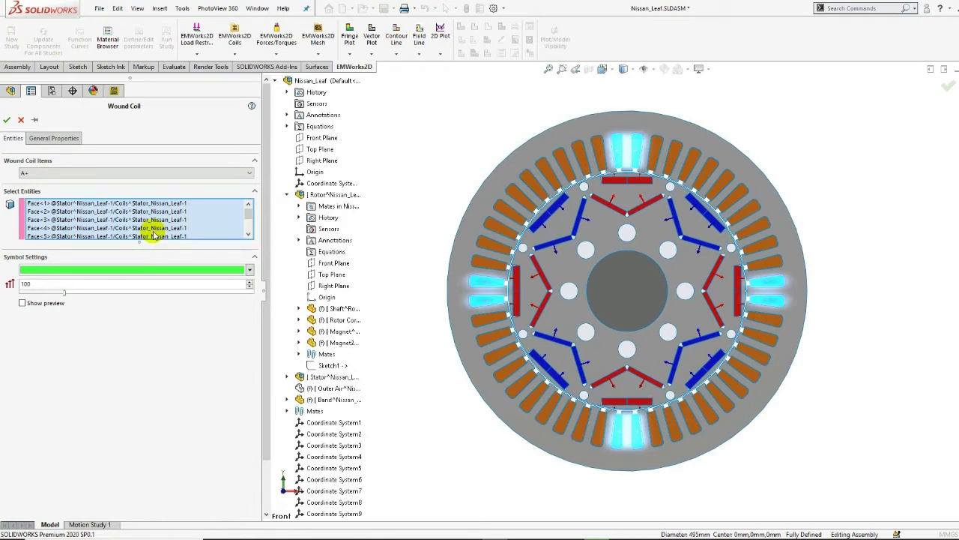
click(74, 142)
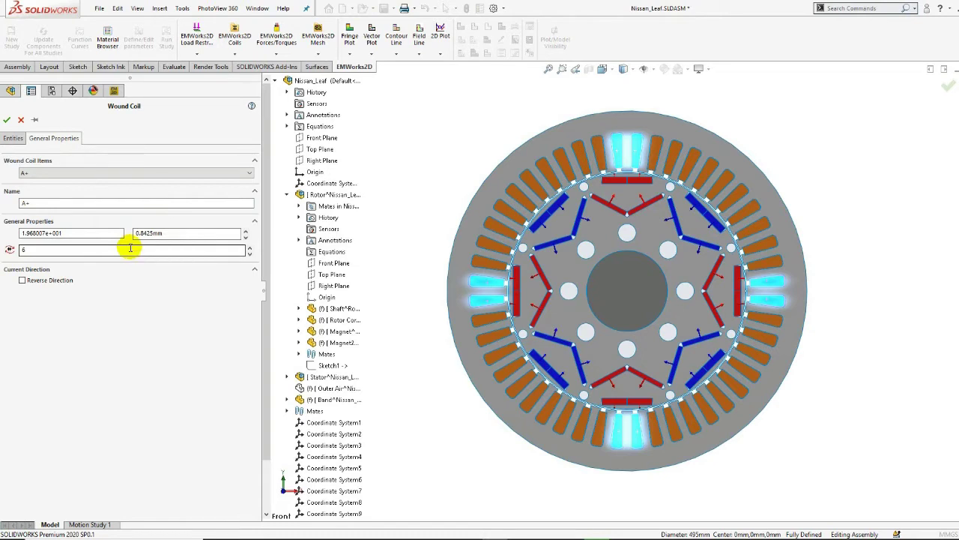
click(45, 174)
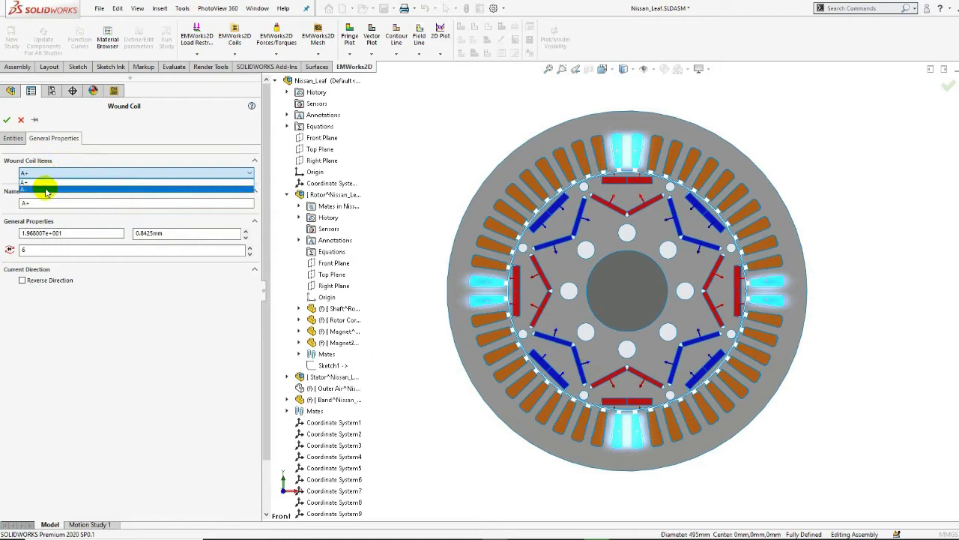
click(45, 190)
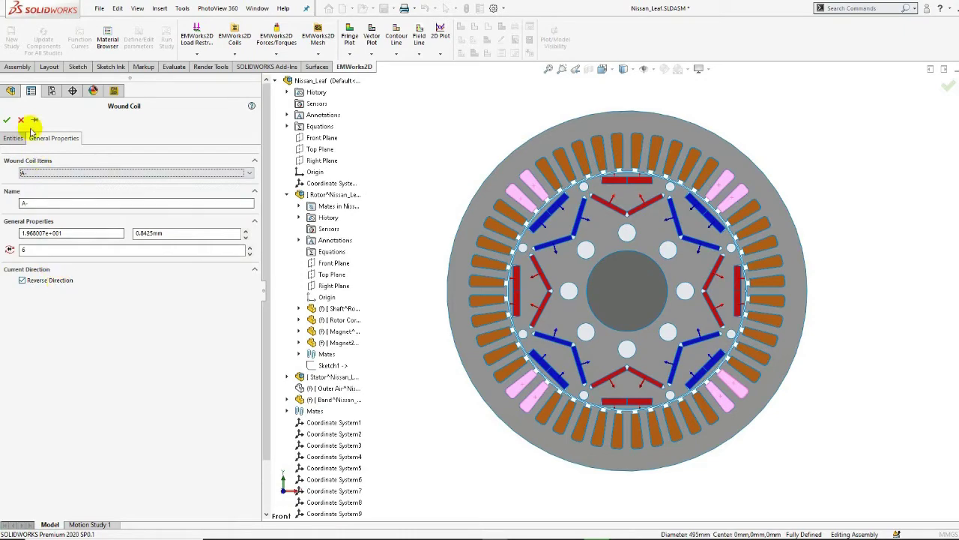
click(6, 119)
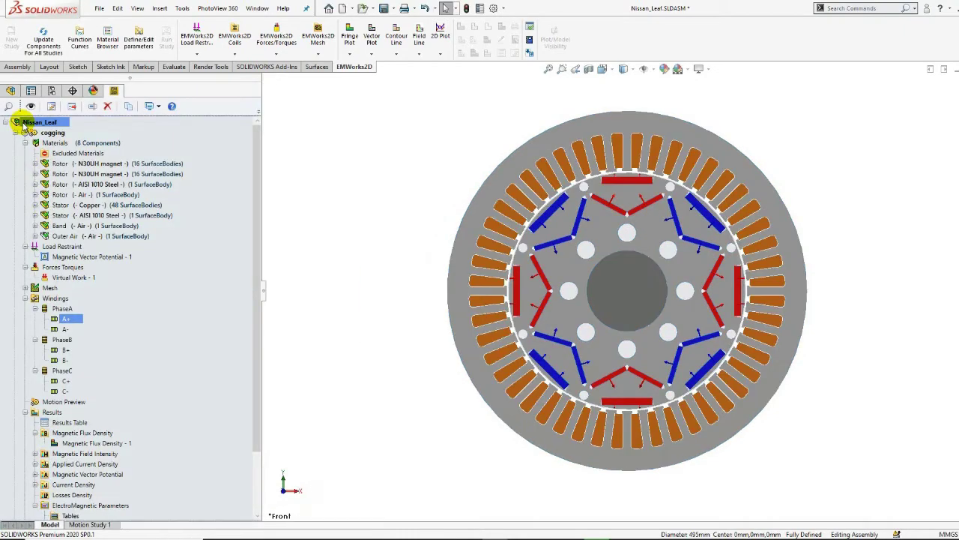
click(66, 329)
click(66, 351)
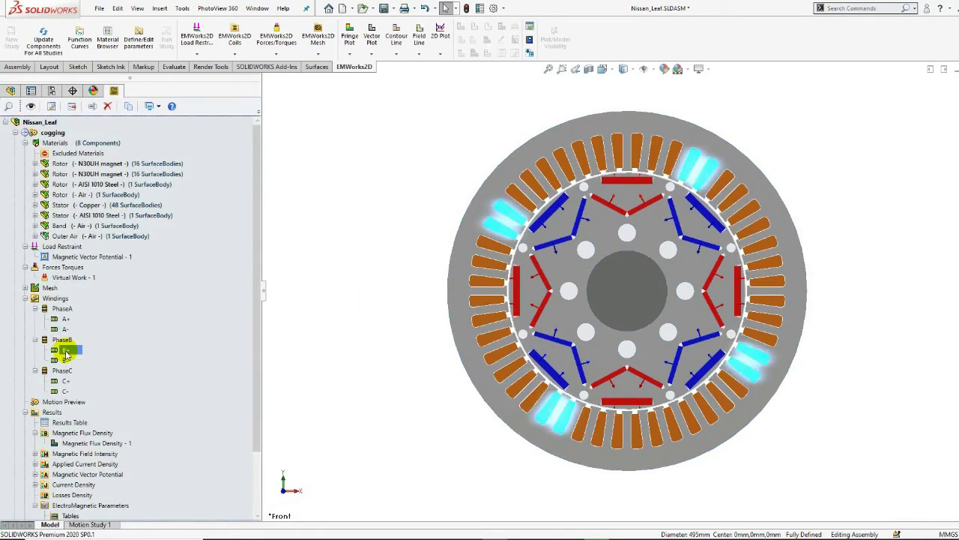
click(65, 360)
click(66, 380)
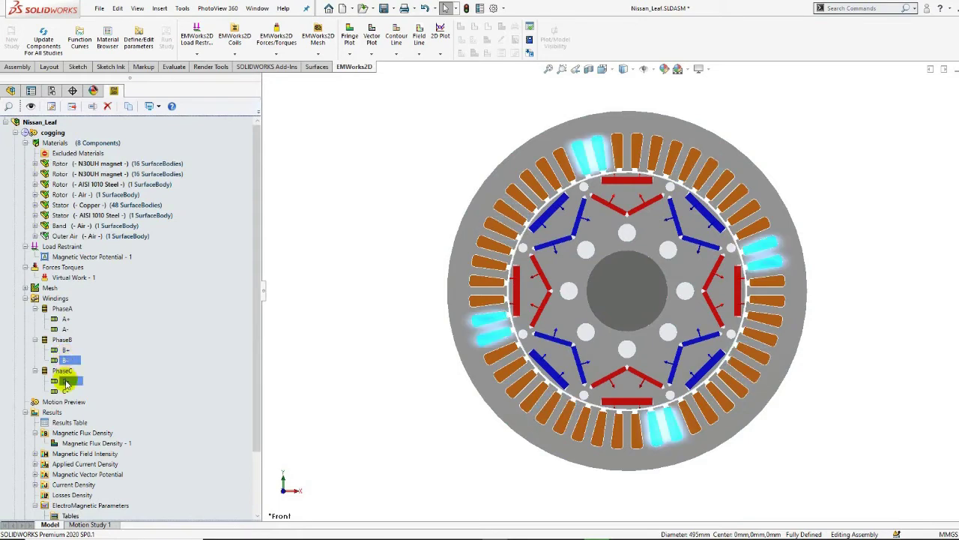
click(68, 391)
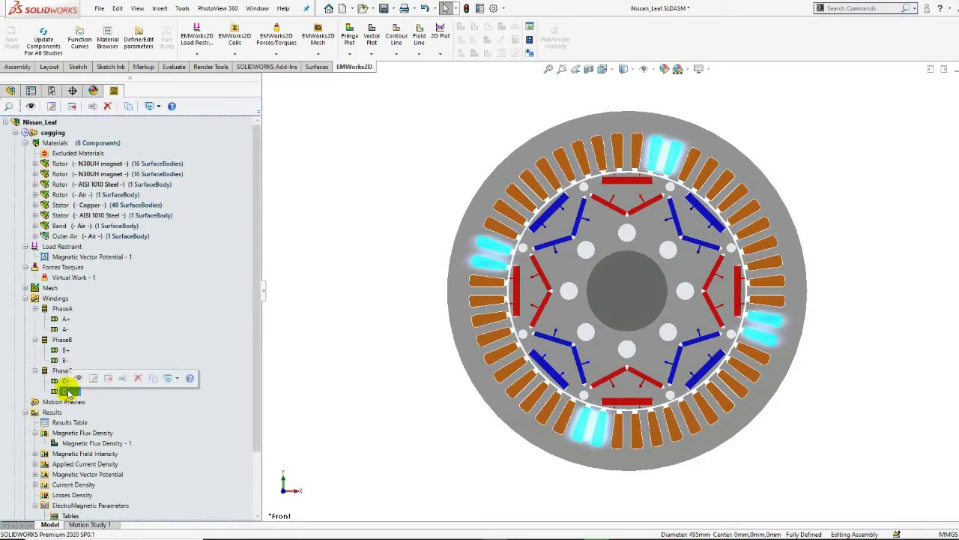
click(69, 401)
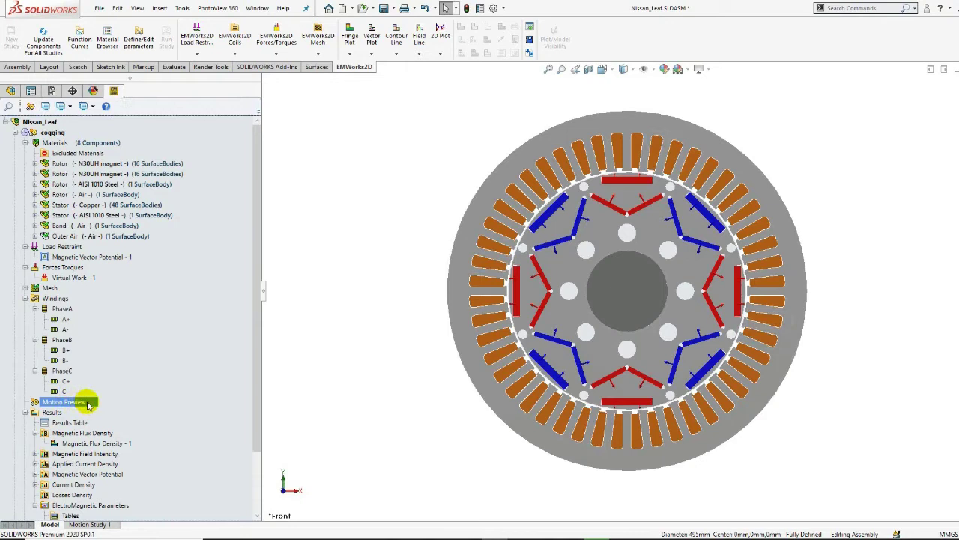
right_click(87, 404)
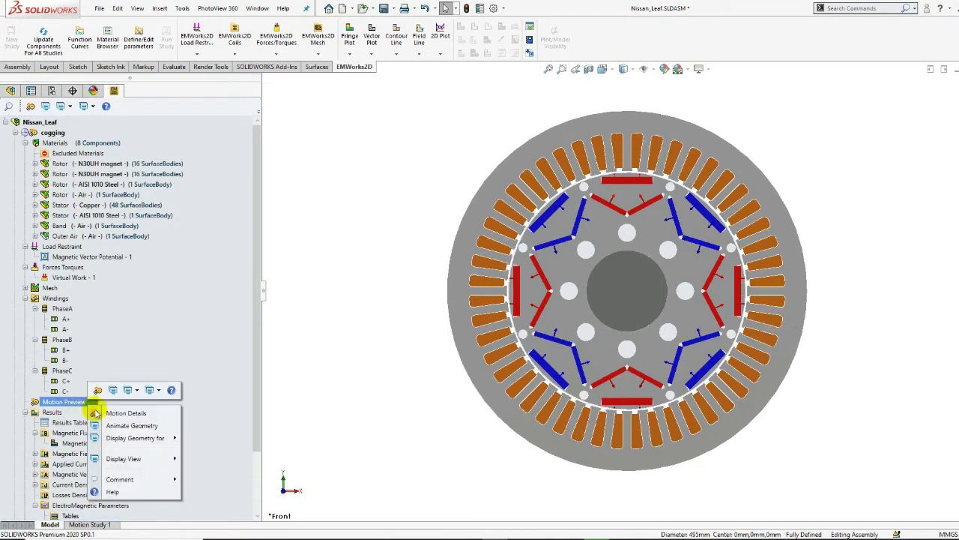
click(145, 413)
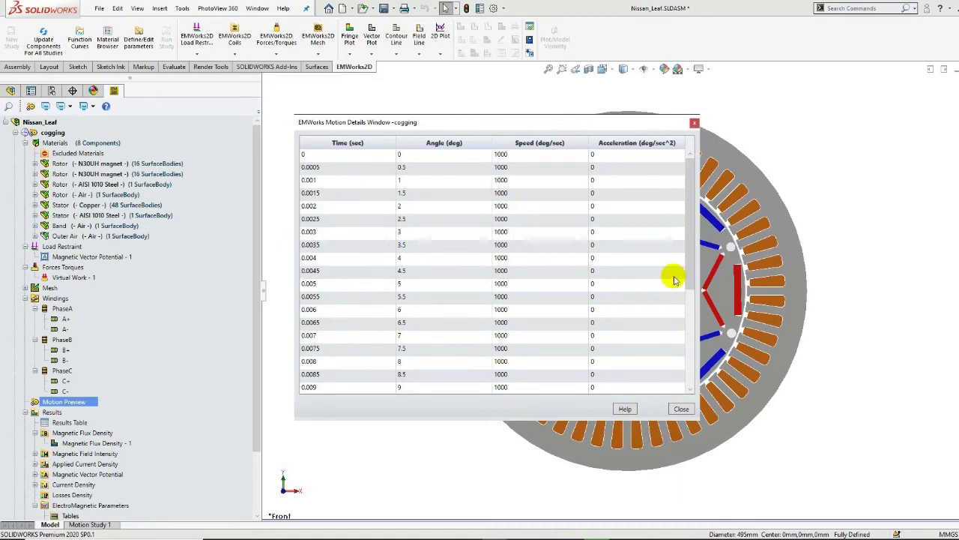
drag(689, 265, 685, 379)
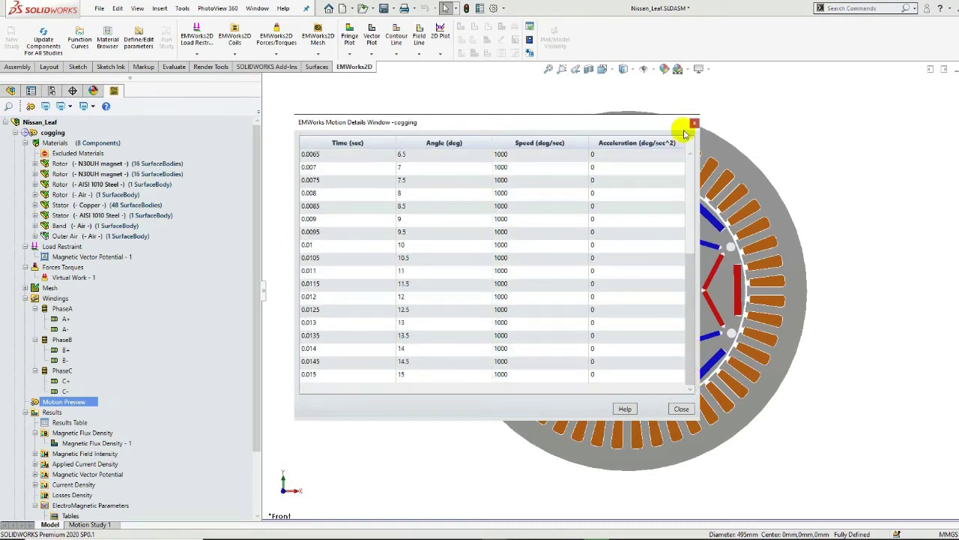
click(693, 122)
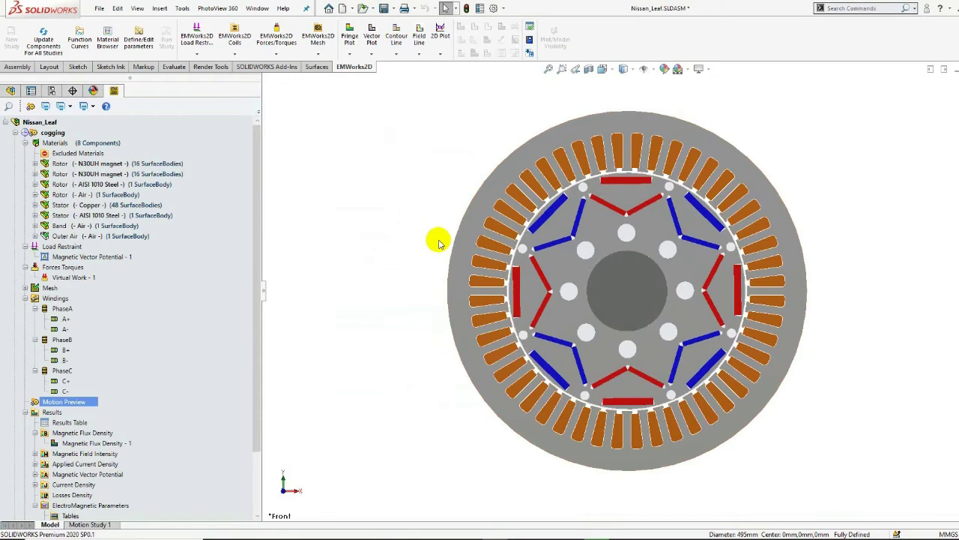
click(60, 413)
drag(253, 407, 256, 451)
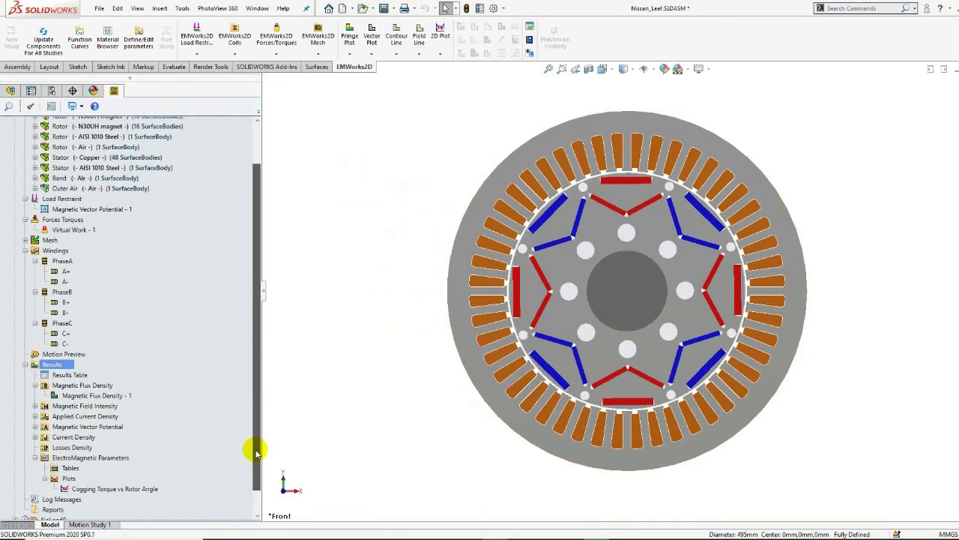
click(142, 488)
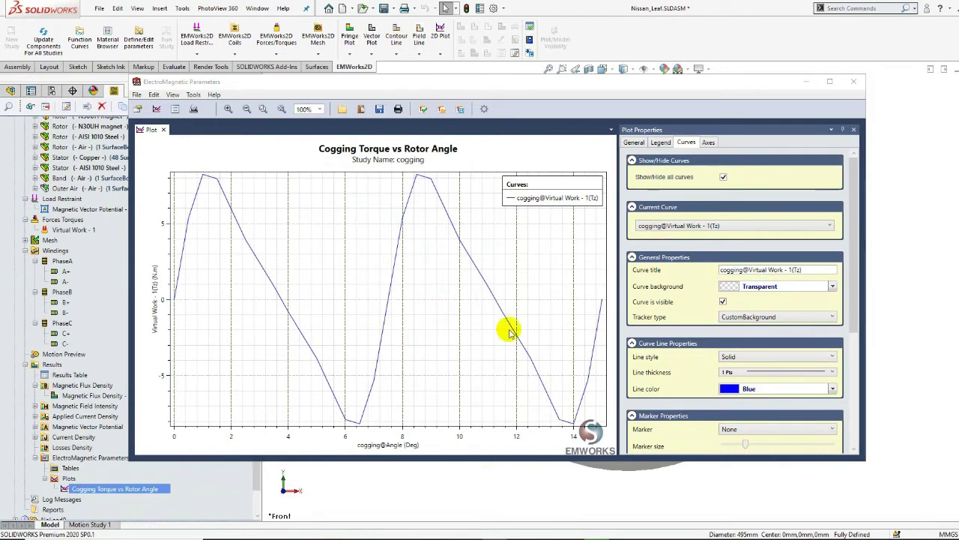
click(206, 177)
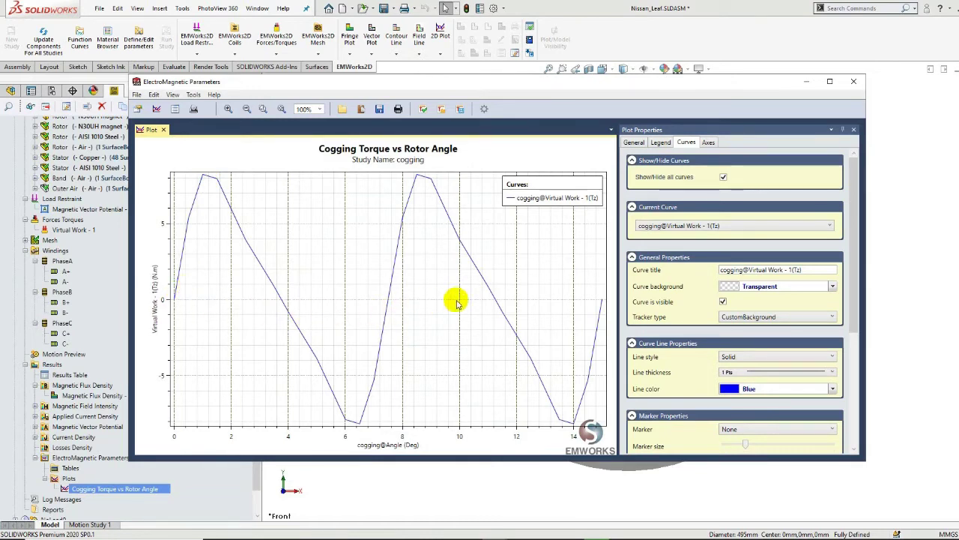
click(854, 81)
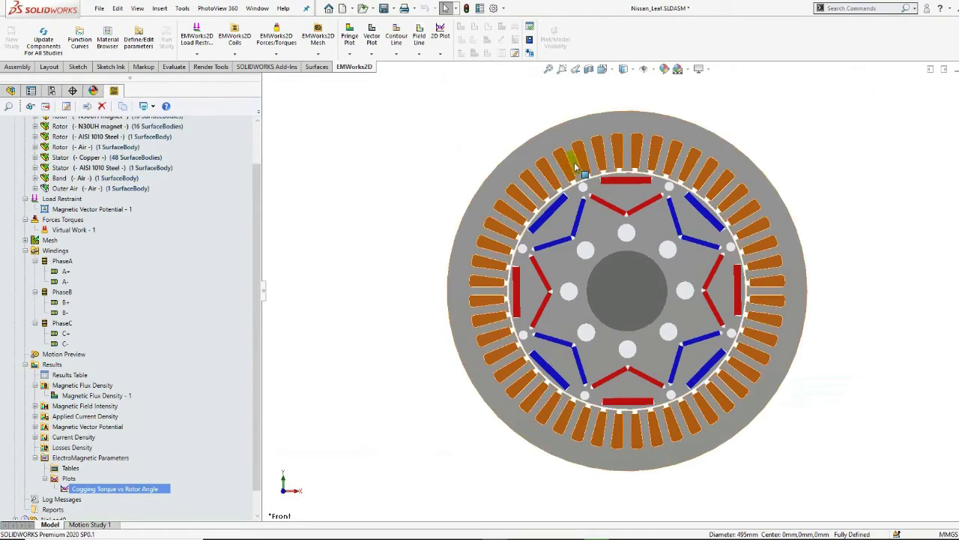
Display the Magnetic Flux Density - 1 plot on the motor, then collapse the cogging study
click(122, 394)
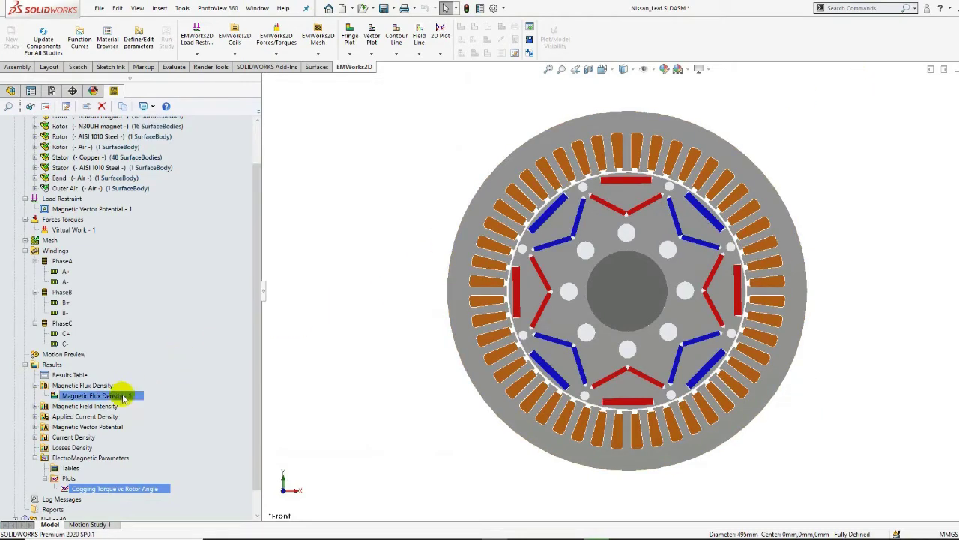
double_click(122, 395)
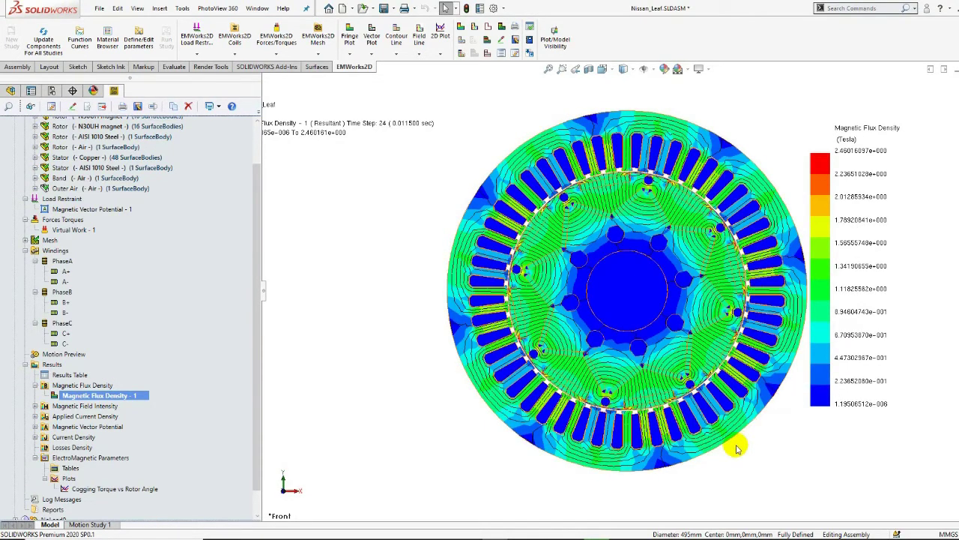
scroll(257, 363, up, 3)
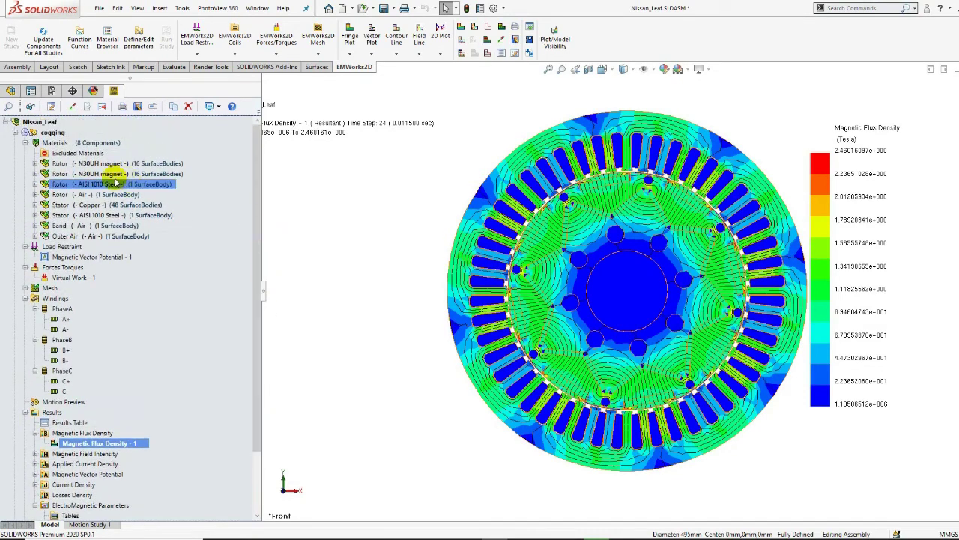
click(15, 132)
Review NoLoad0's properties: constant 4500 deg/sec rotor rotation from angle 0, then cancel
click(15, 143)
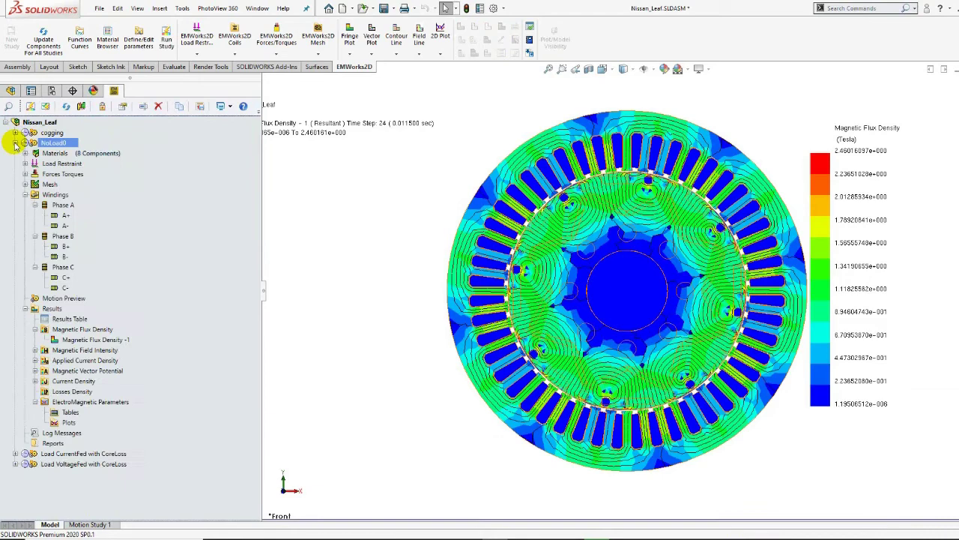
right_click(46, 142)
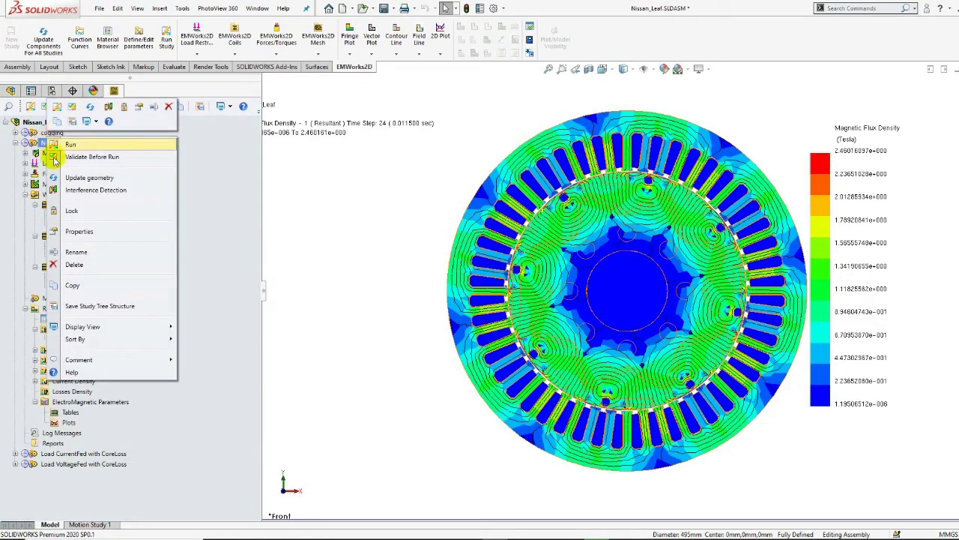
click(79, 235)
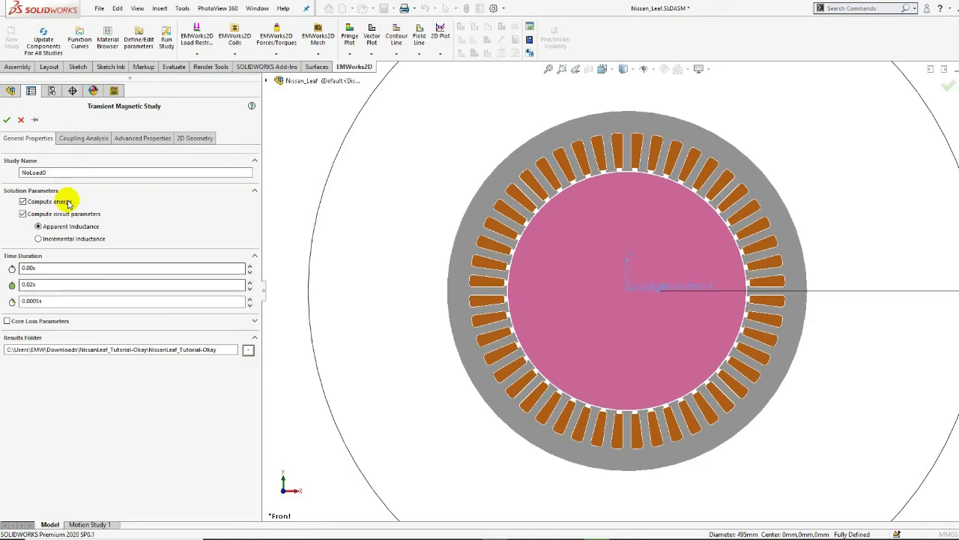
click(81, 139)
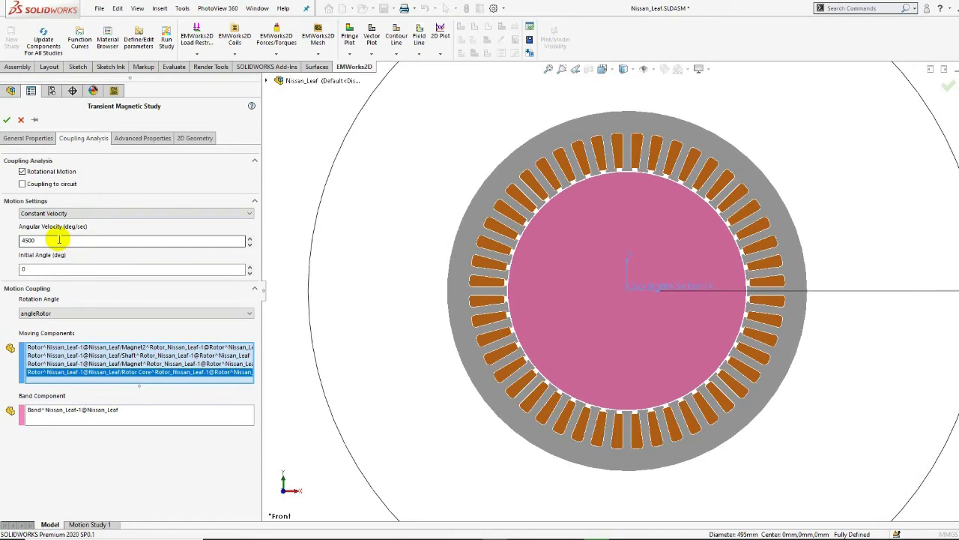
click(19, 120)
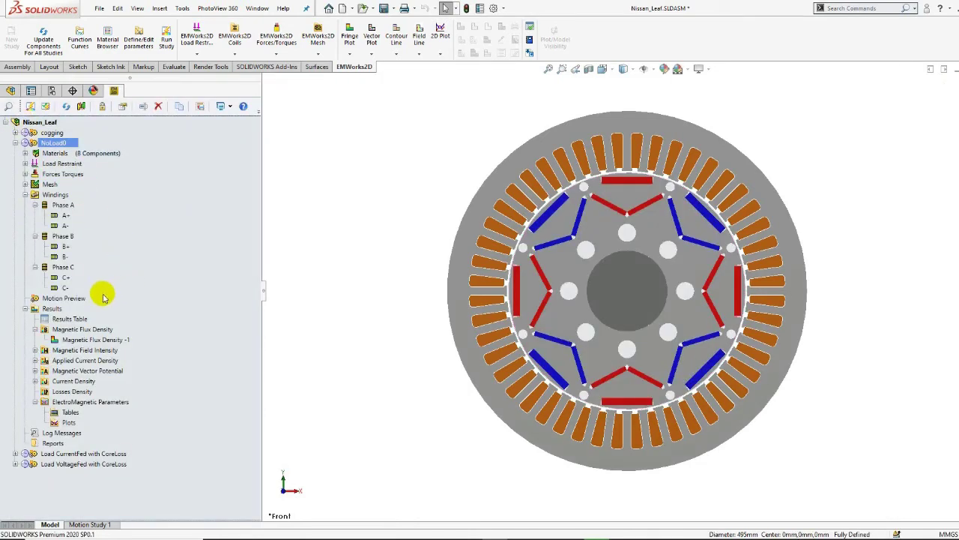
Open the NoLoad0 results table and add Phase A–C flux linkage as plot parameters
click(50, 308)
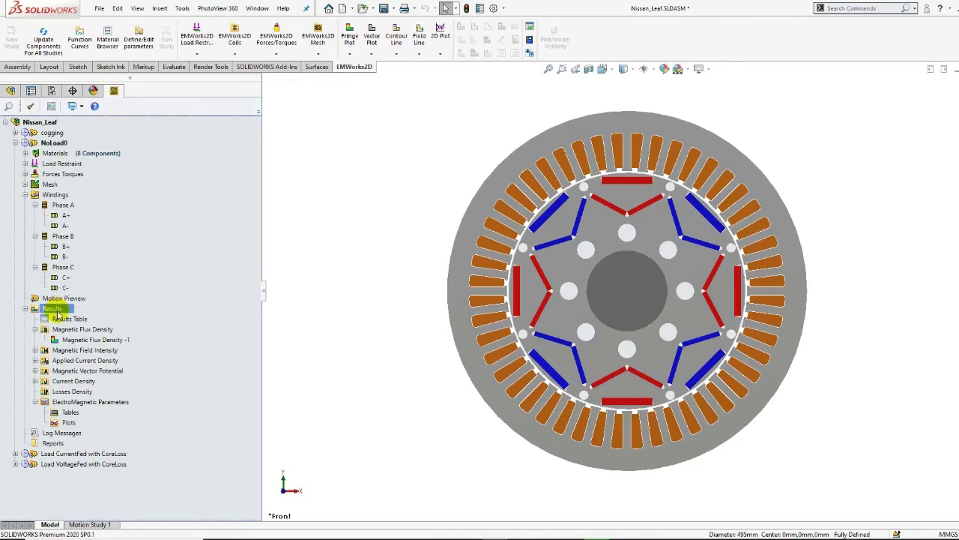
click(63, 319)
double_click(63, 319)
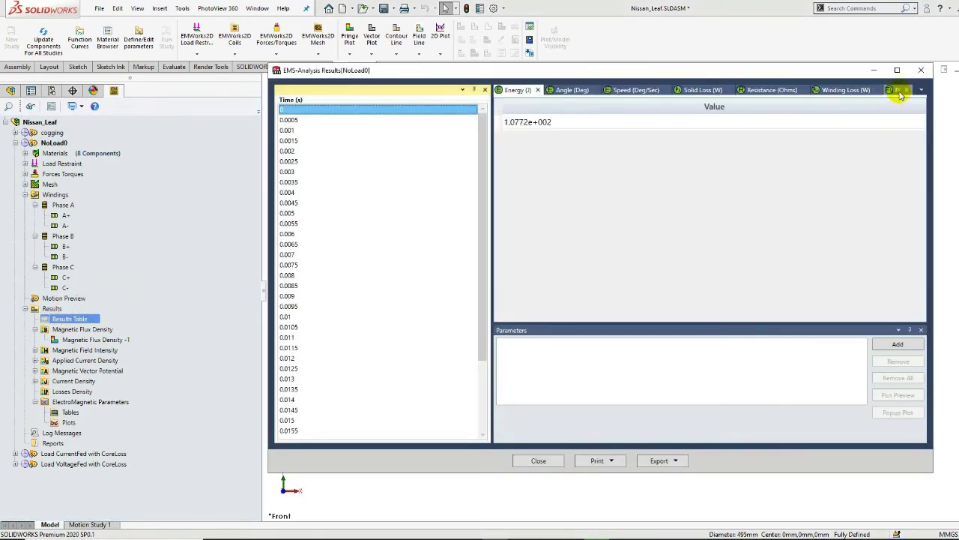
click(896, 90)
drag(717, 129, 717, 164)
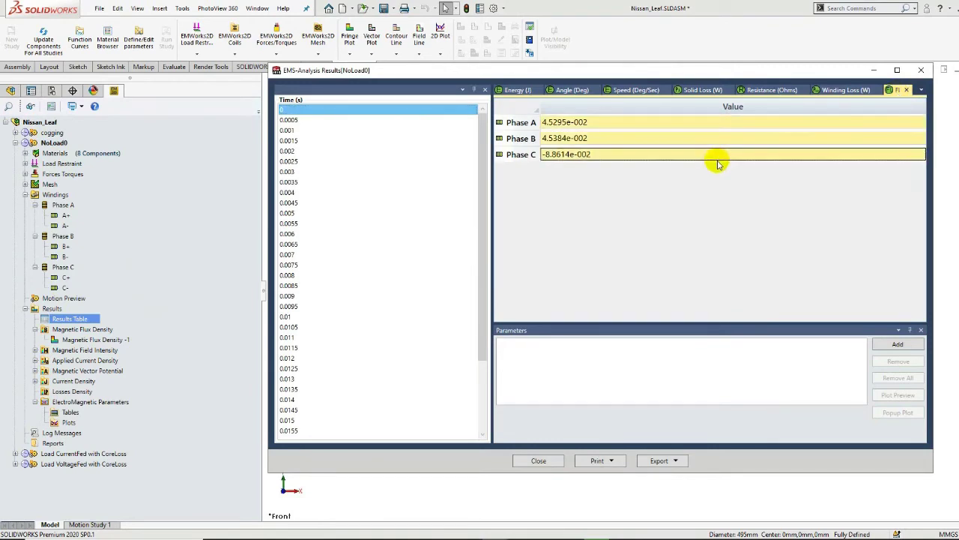
click(896, 345)
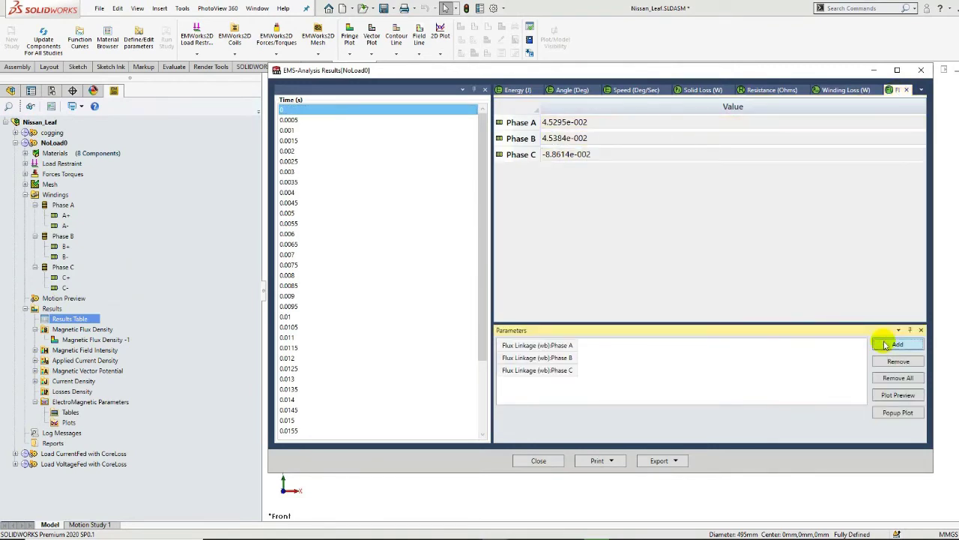
Chart the three-phase flux linkage curves, read the red curve's peak, and close the chart
click(897, 412)
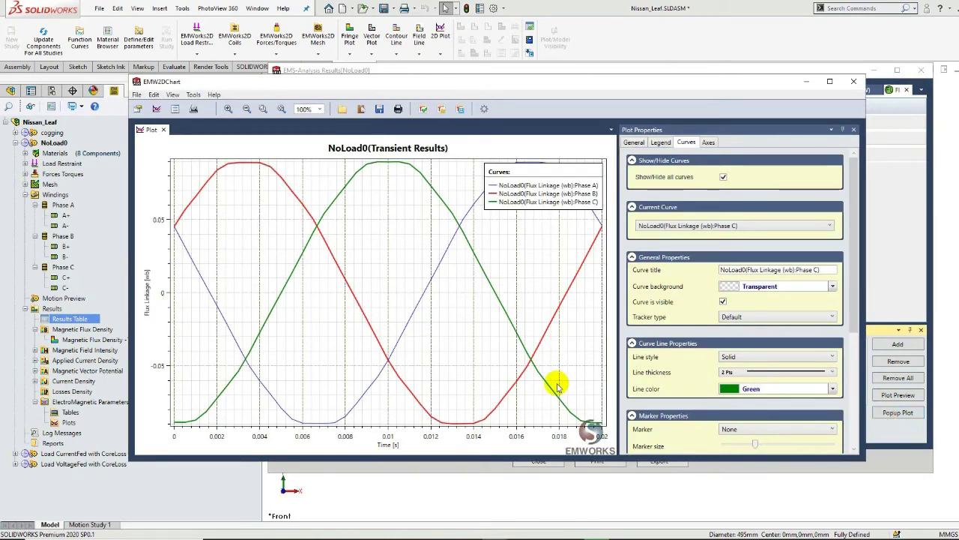
click(246, 166)
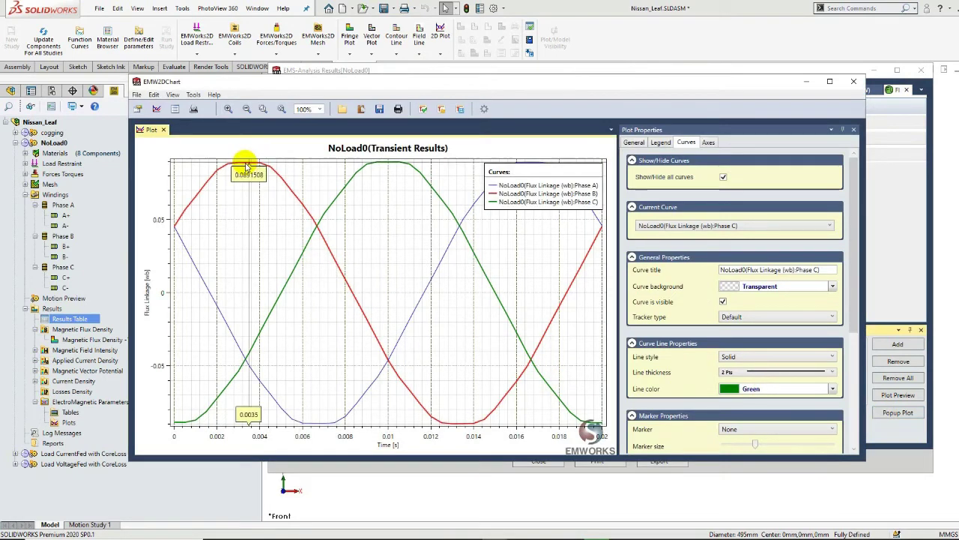
drag(246, 166, 245, 166)
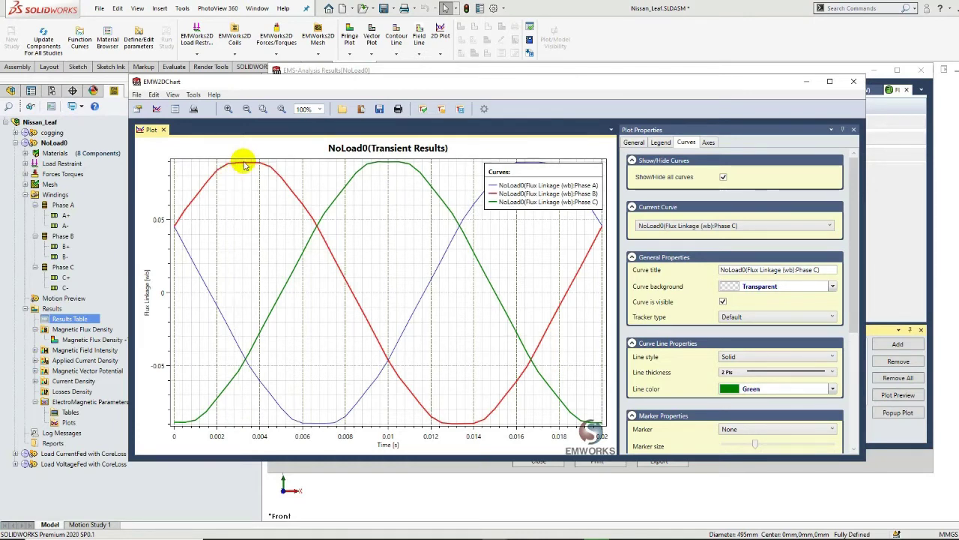
click(853, 80)
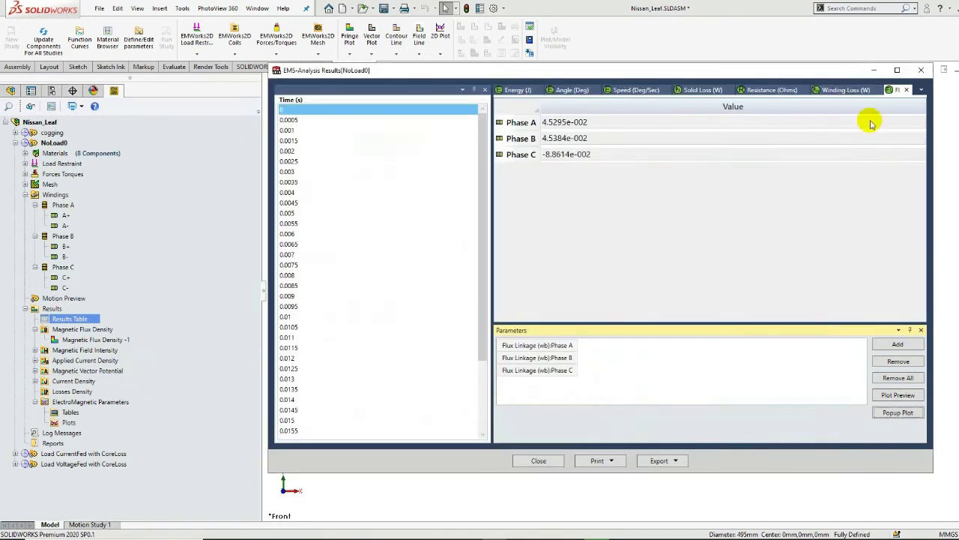
Chart Phase A–C induced voltage over 0–0.02 s, then close the chart and results table
click(921, 90)
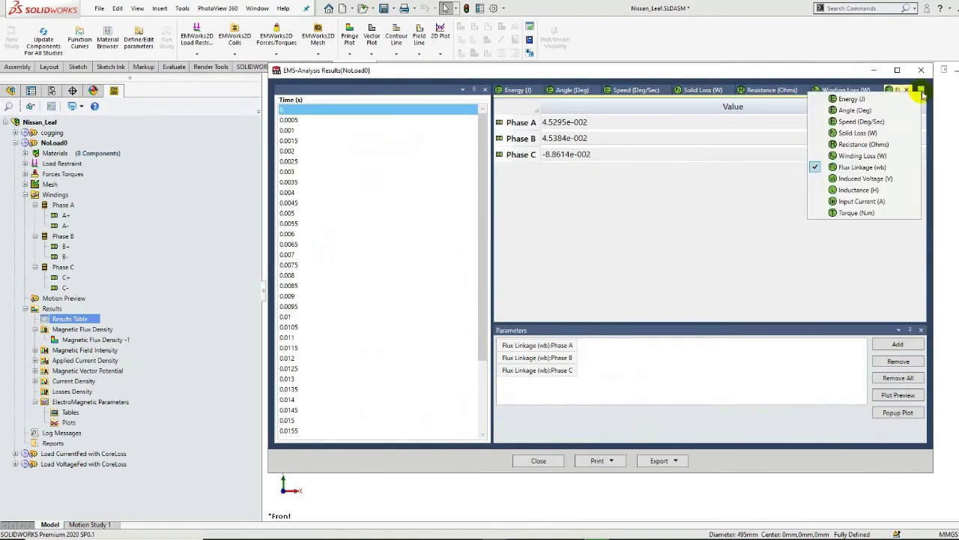
click(885, 179)
drag(766, 123, 770, 157)
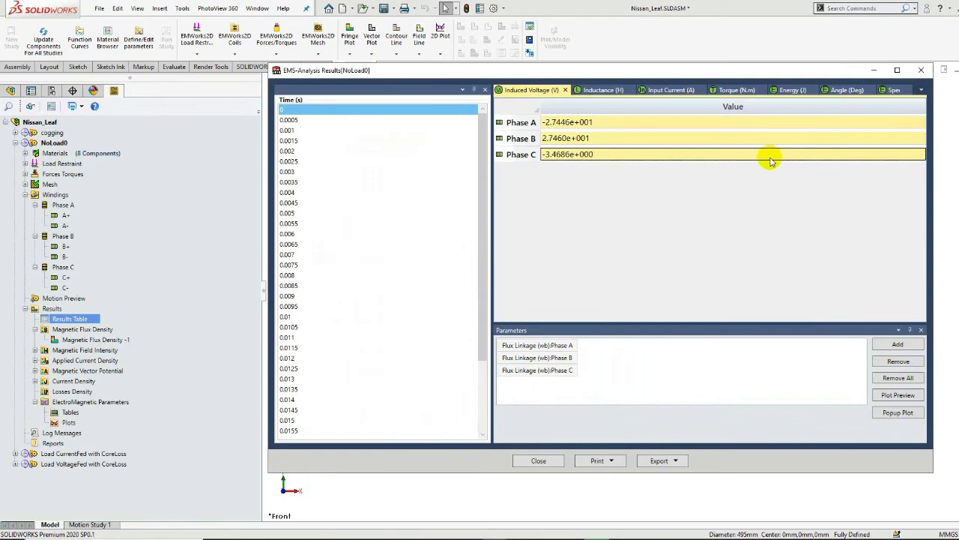
click(884, 345)
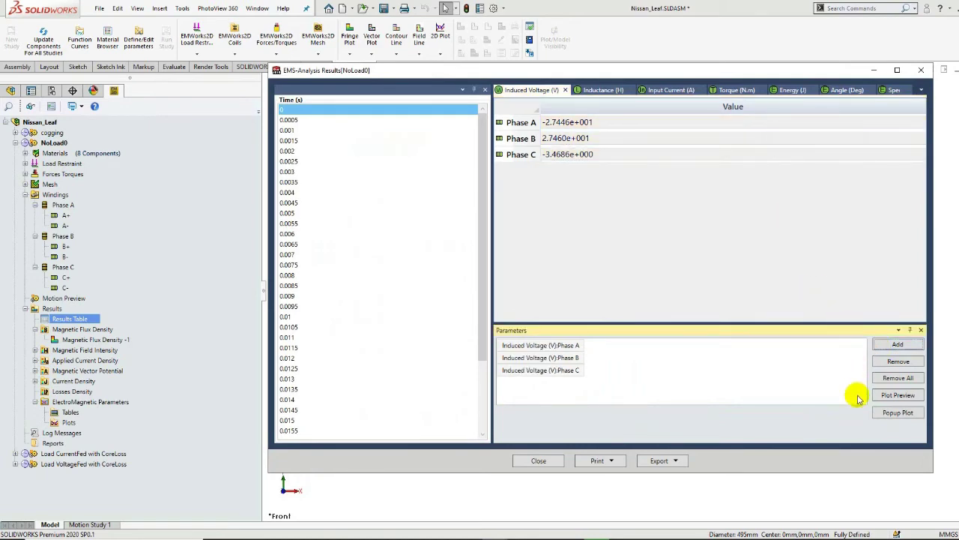
click(888, 412)
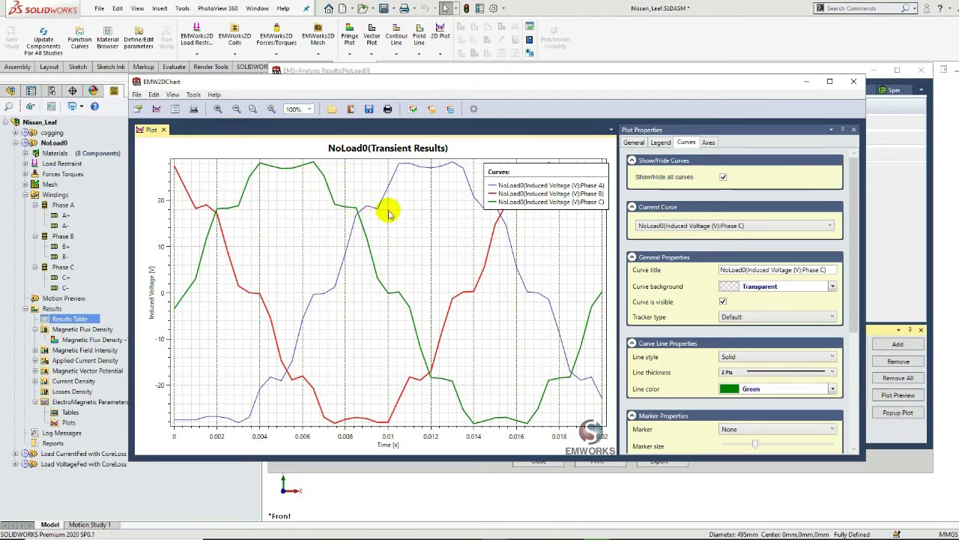
click(854, 81)
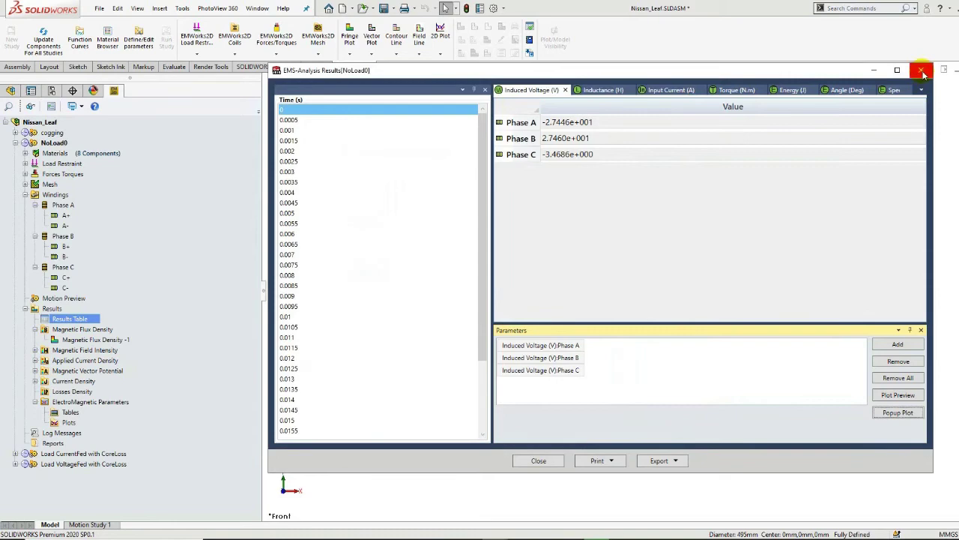
click(922, 71)
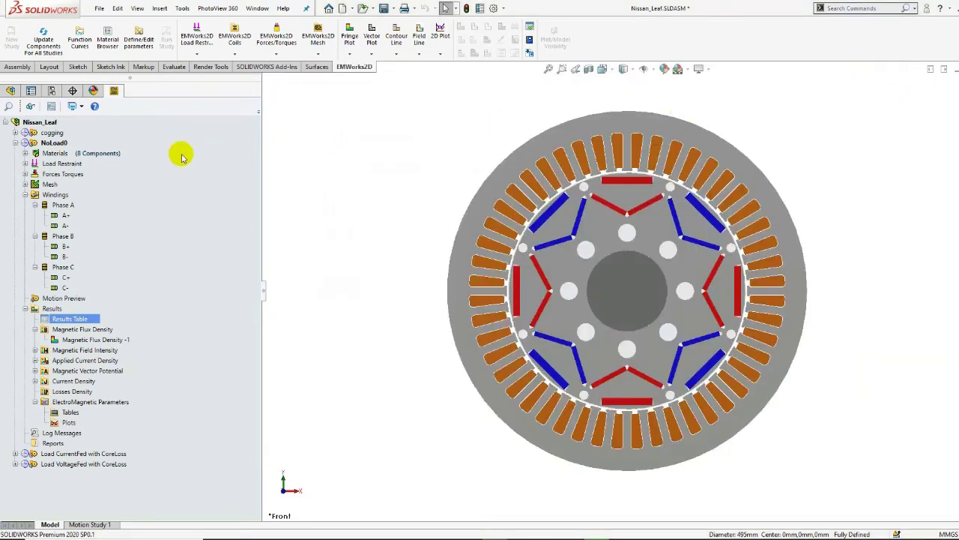
Collapse NoLoad0 and expand Load CurrentFed with CoreLoss, checking its Windings
click(15, 142)
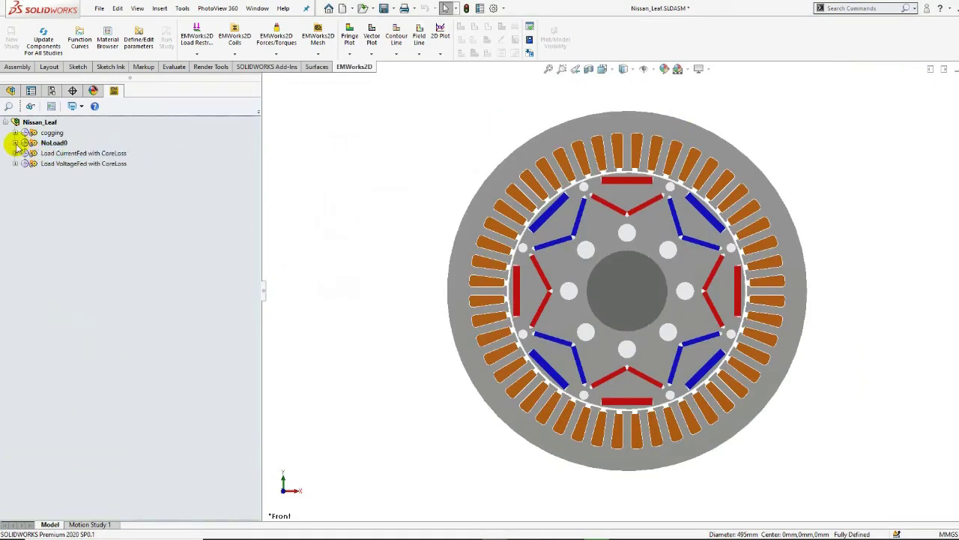
click(42, 153)
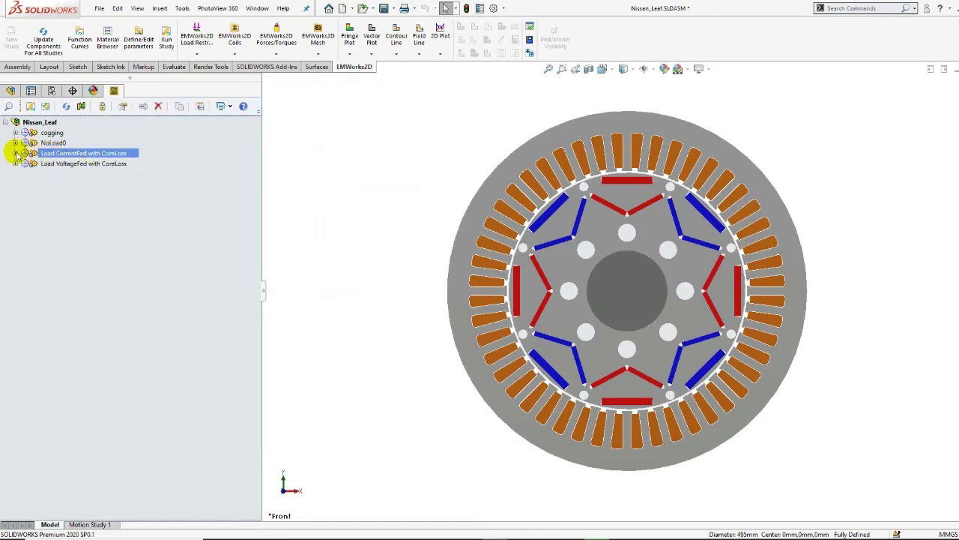
click(16, 153)
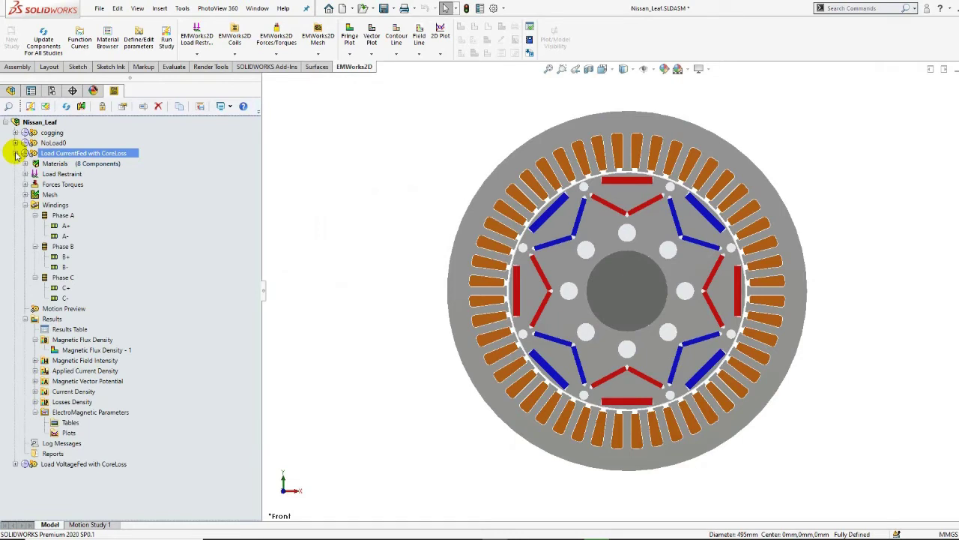
click(51, 204)
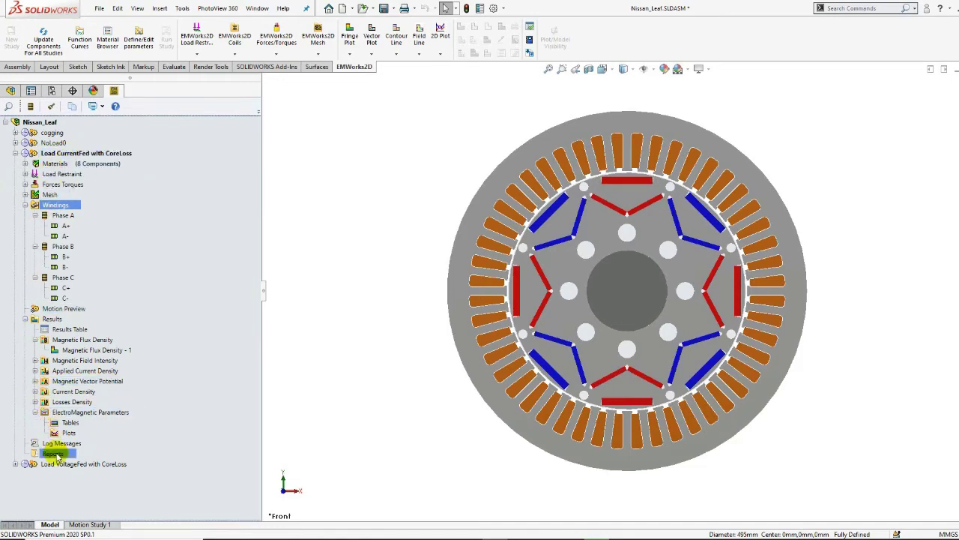
click(124, 154)
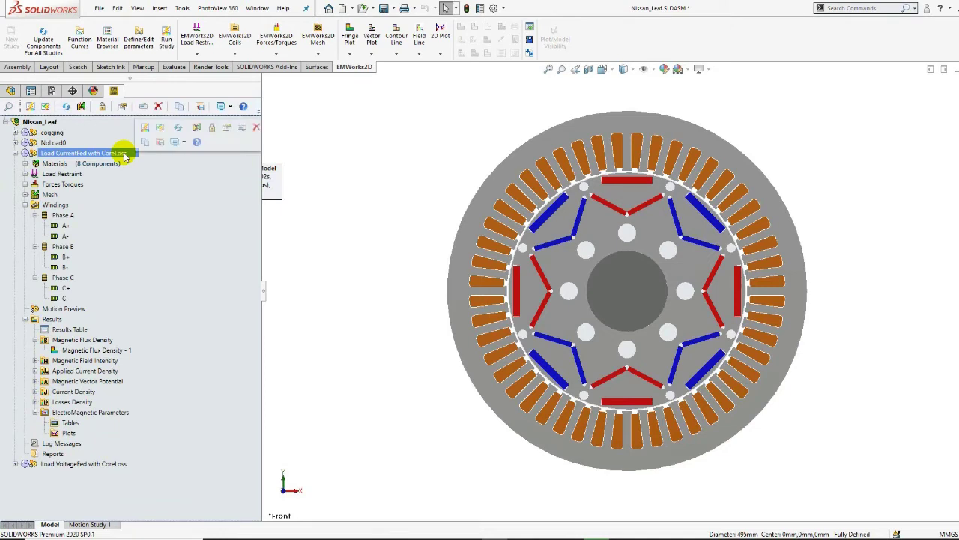
right_click(64, 216)
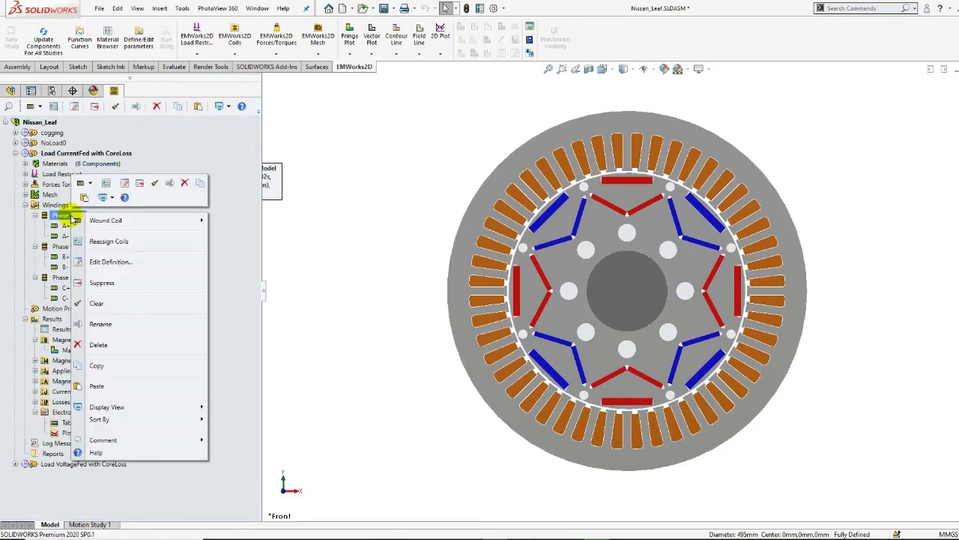
click(94, 261)
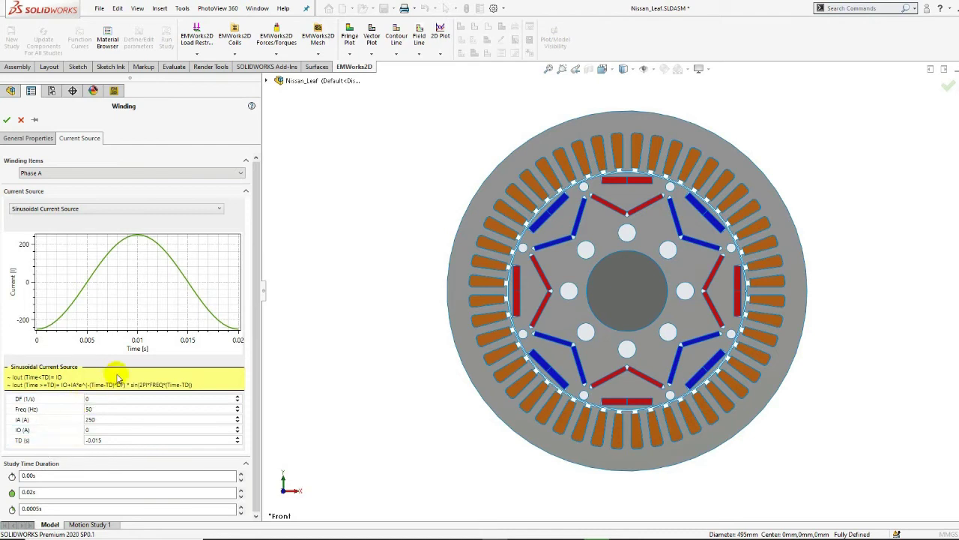
click(142, 176)
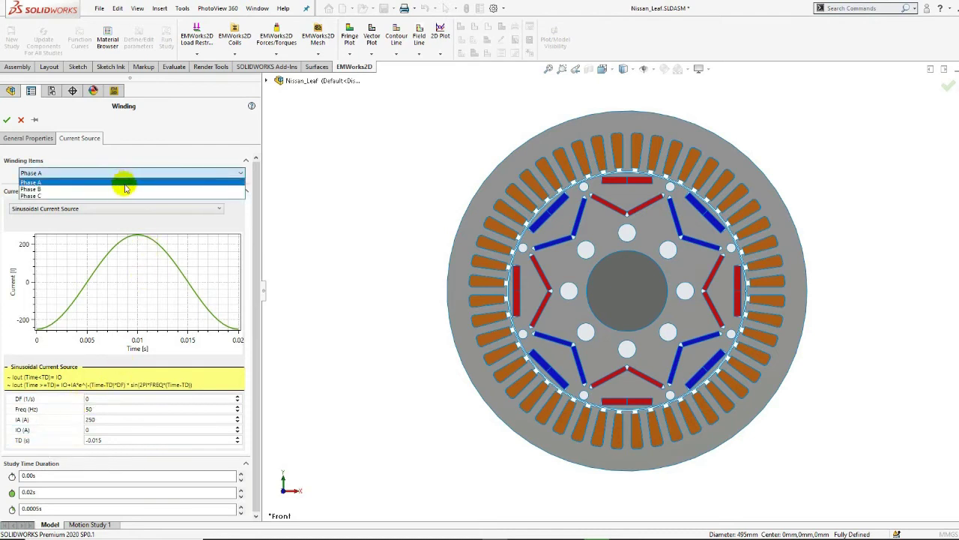
click(125, 184)
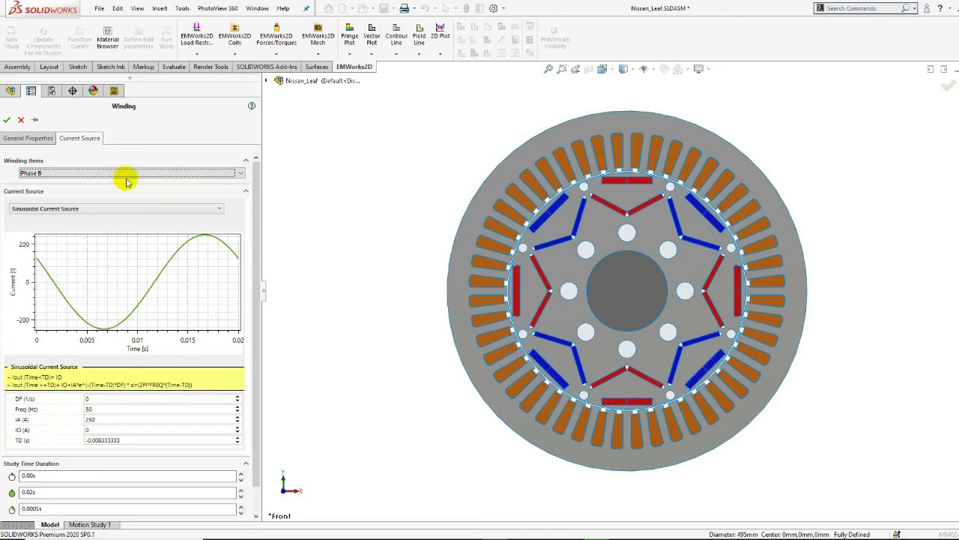
click(125, 174)
click(124, 196)
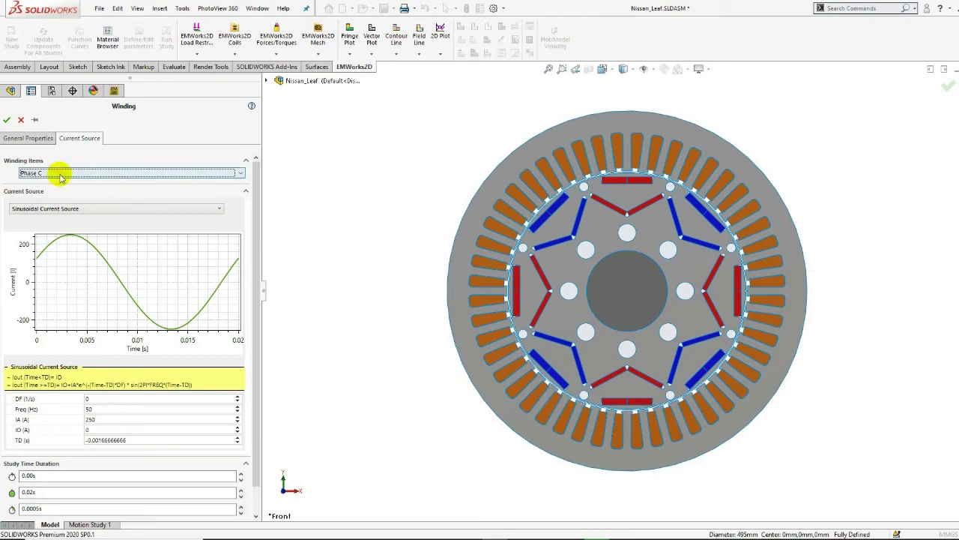
click(7, 120)
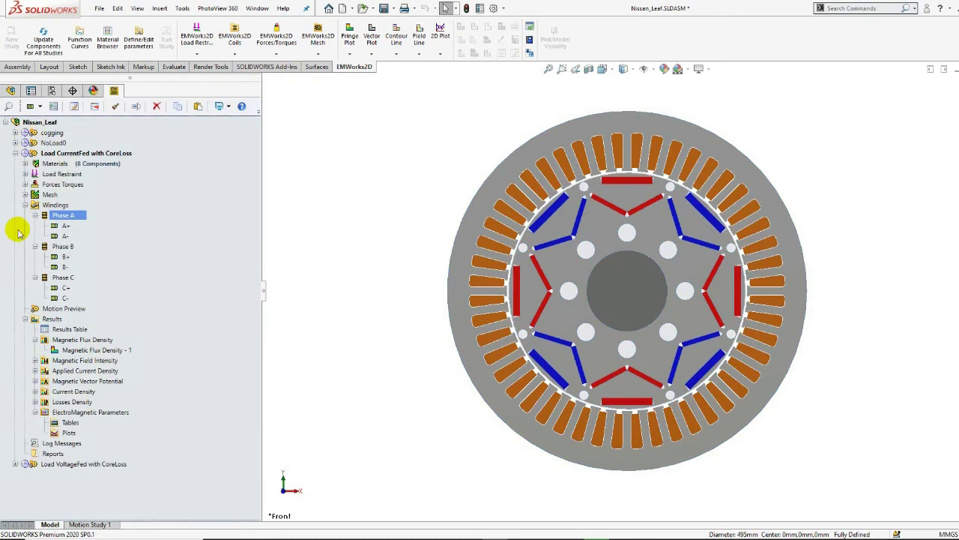
Chart the Virtual Work - 1 torque (140–165 N·m ripple over 0–0.02 s), then close the chart
click(50, 319)
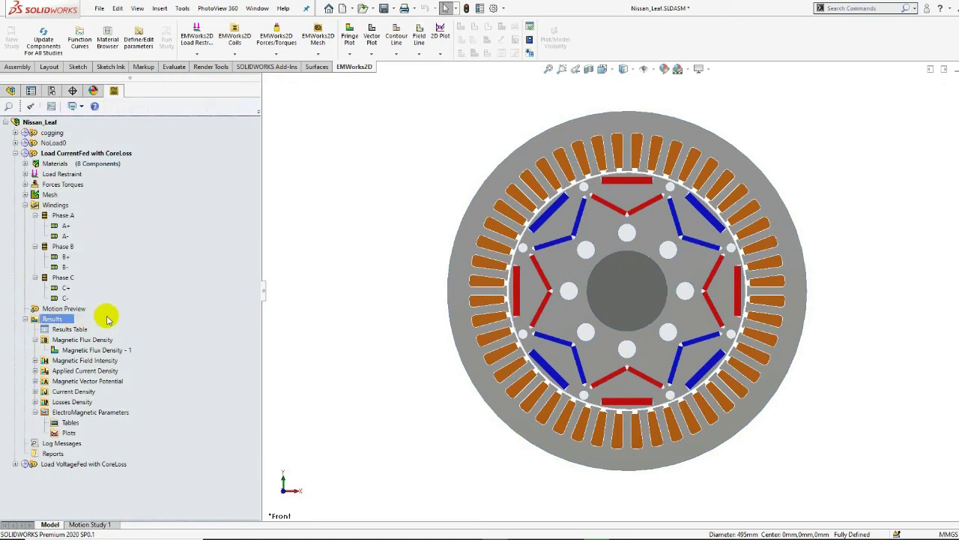
double_click(74, 330)
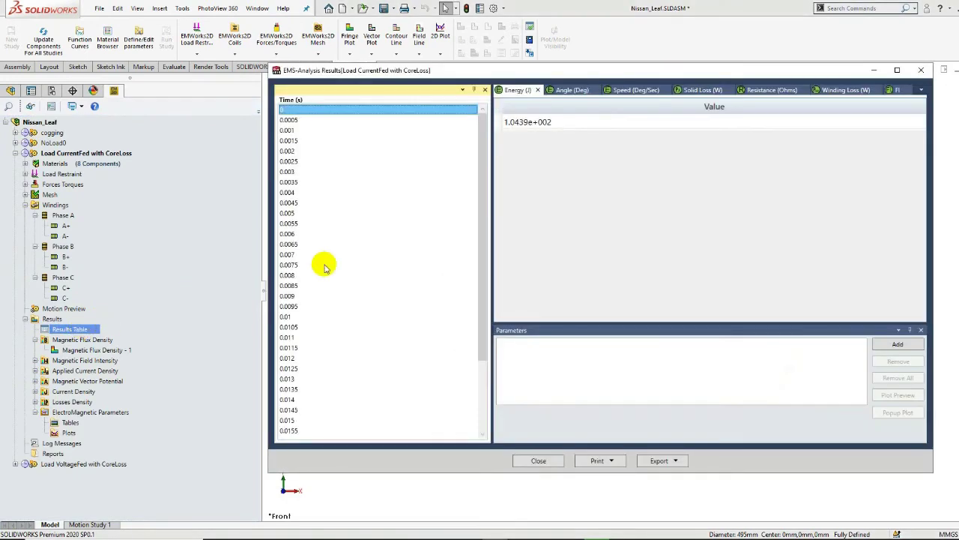
click(921, 91)
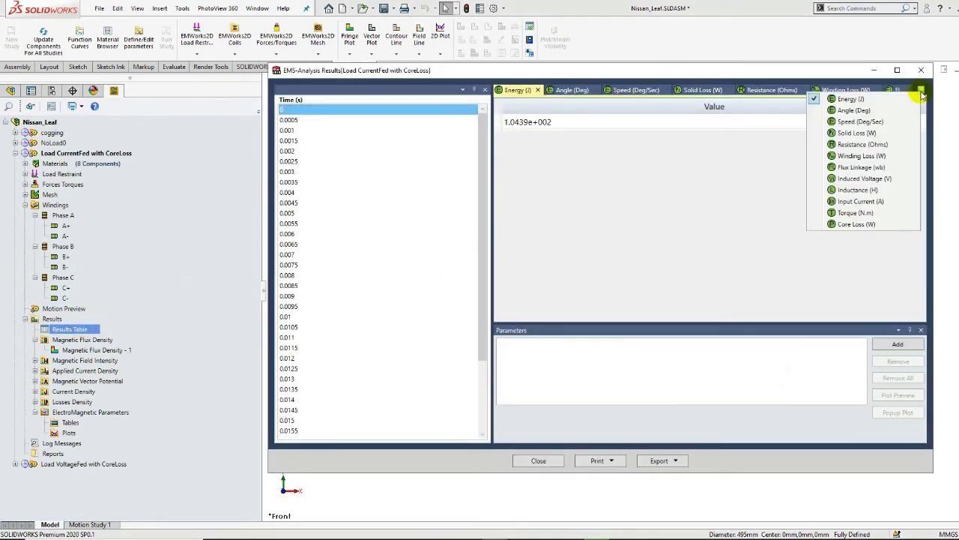
click(875, 214)
click(748, 124)
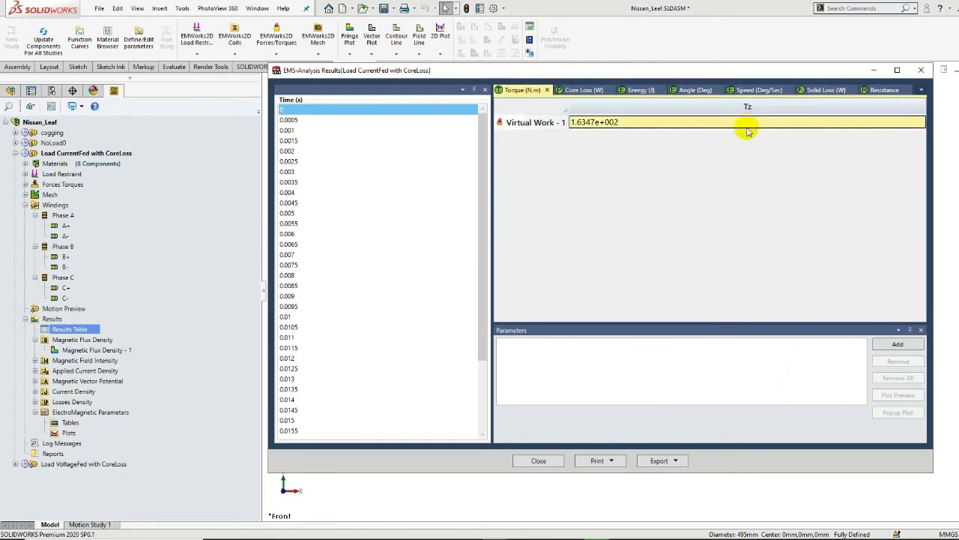
click(880, 348)
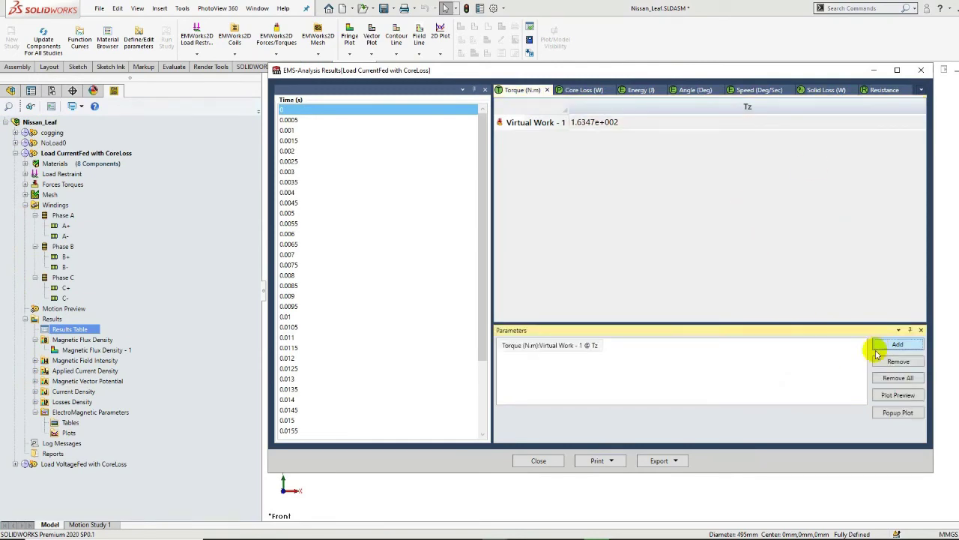
click(886, 413)
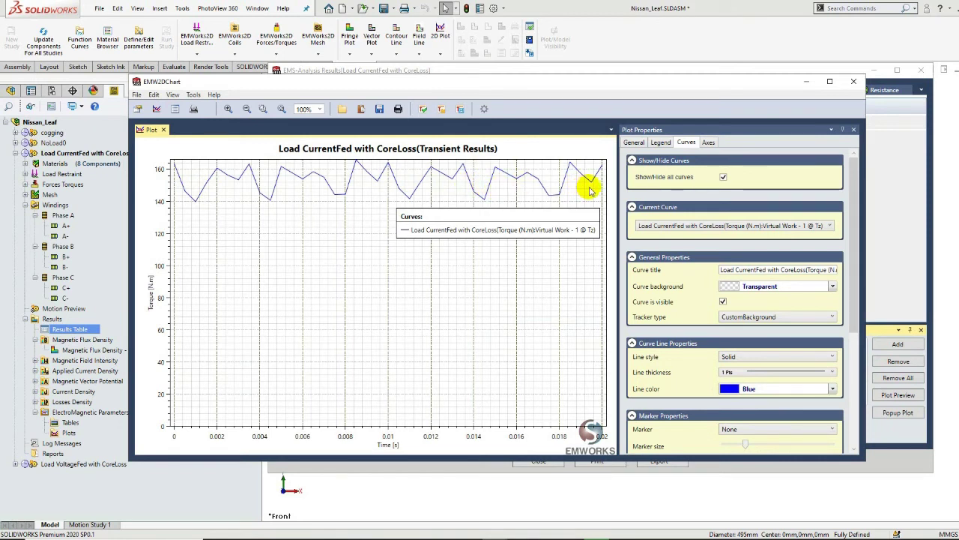
click(854, 81)
Chart the Phase A–C input currents (±250 A over 0–0.02 s), then close the chart and results table
click(921, 90)
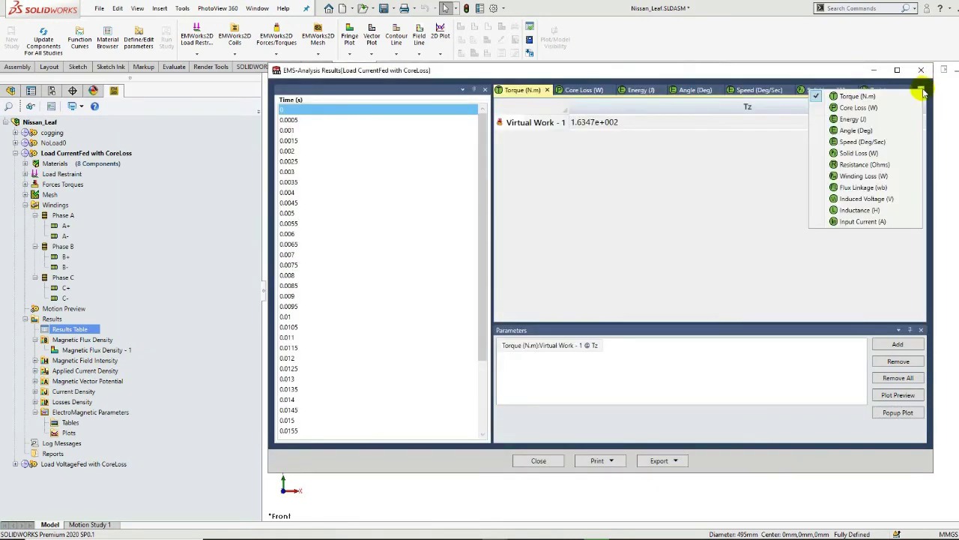
click(888, 222)
drag(698, 122, 707, 178)
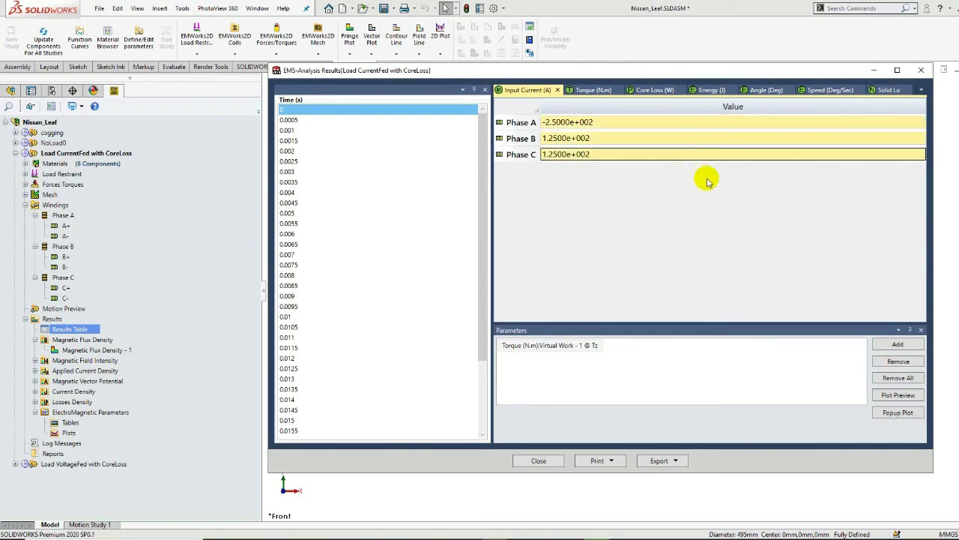
click(878, 345)
click(879, 412)
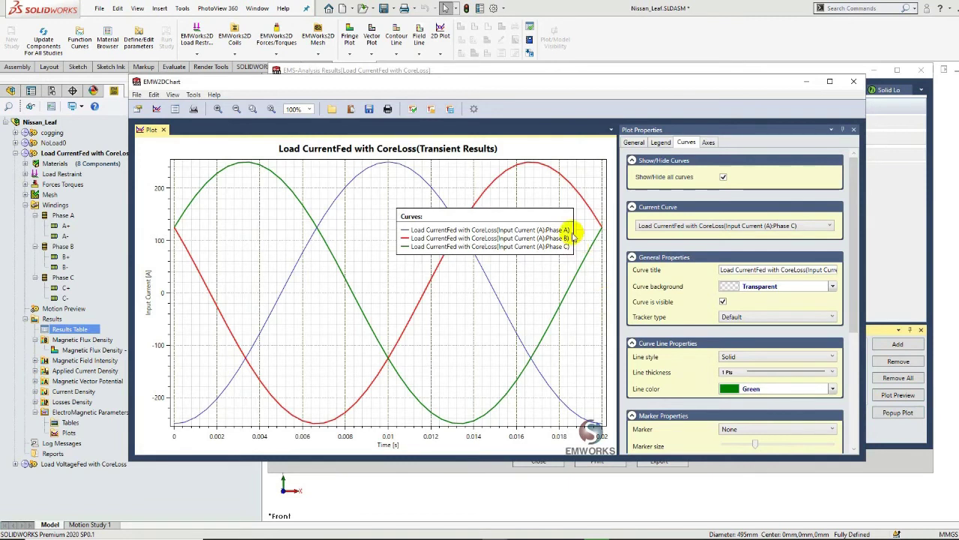
drag(570, 222, 596, 177)
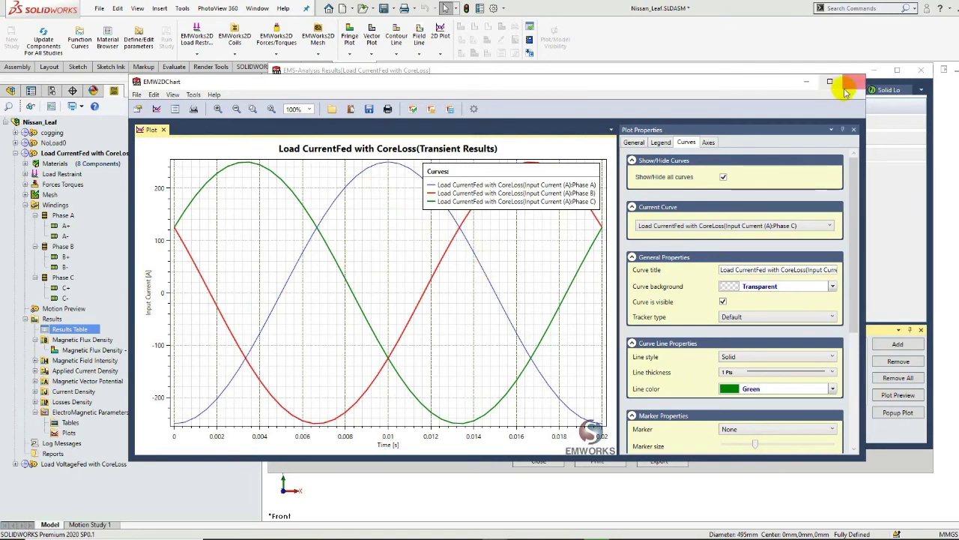
click(854, 81)
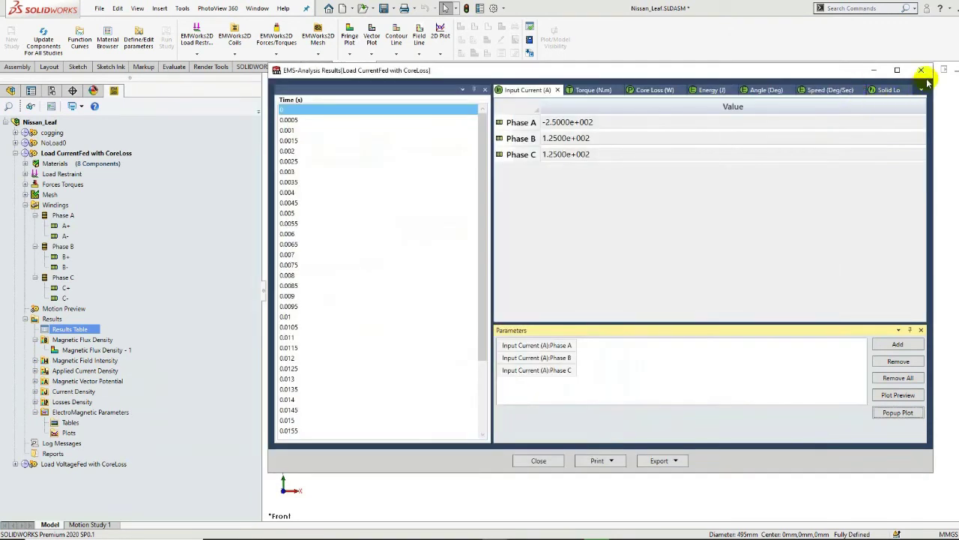
click(921, 71)
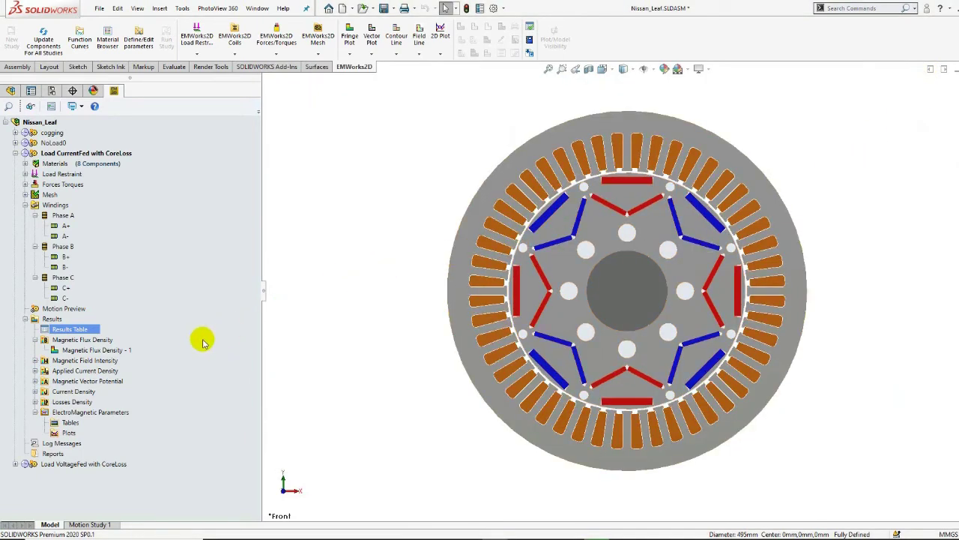
Select the Magnetic Flux Density - 1 plot, then the Load VoltageFed with CoreLoss study
click(113, 350)
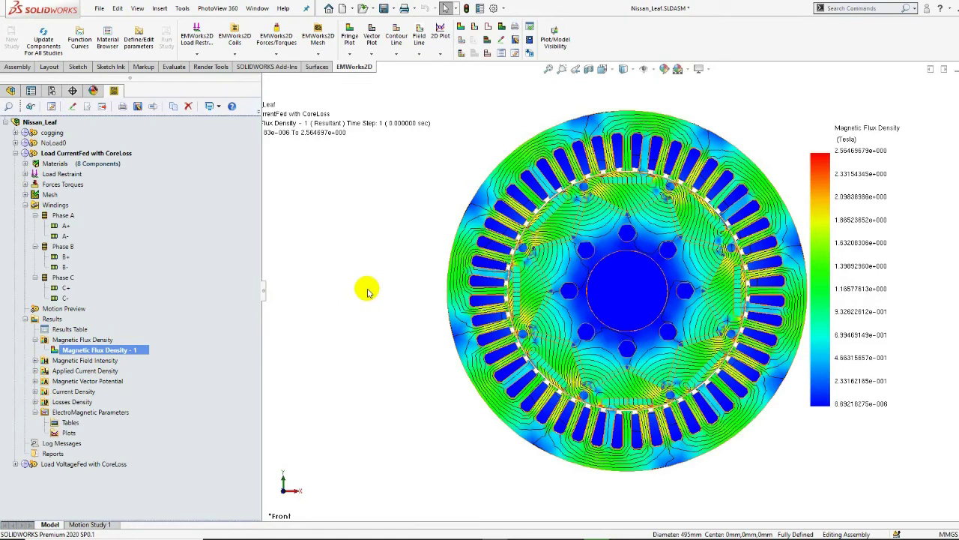
click(123, 464)
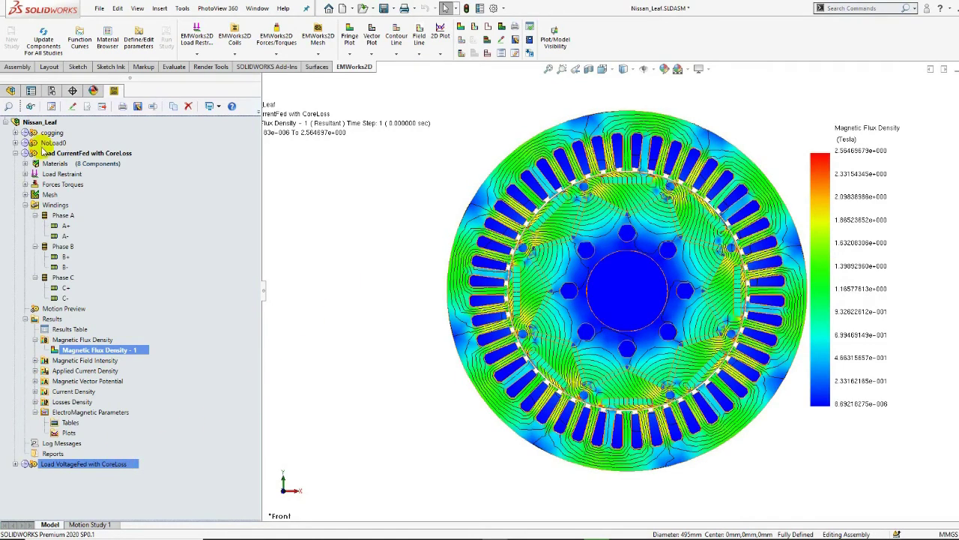
Collapse the current-fed study and review the 100 V, 50 Hz voltage sources for Phases A, B and C
click(16, 154)
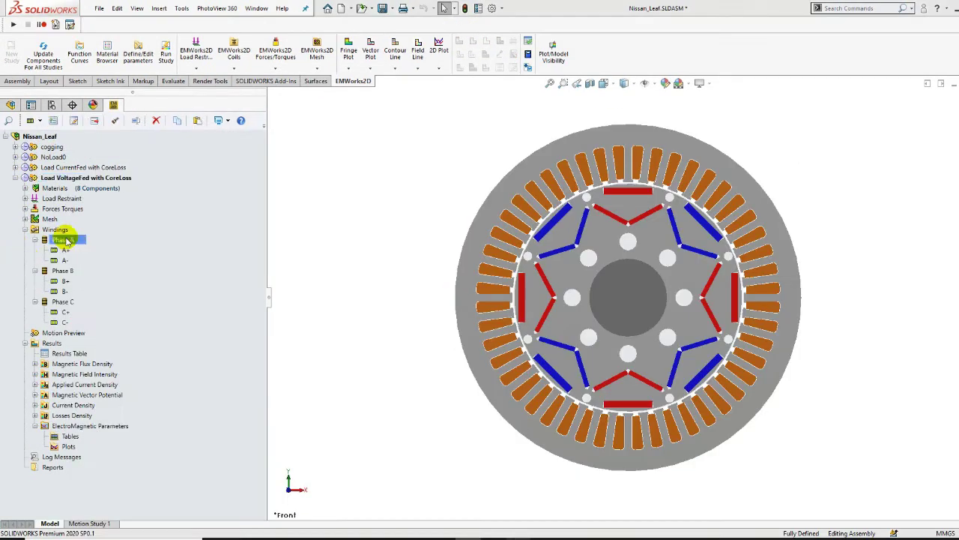
right_click(66, 240)
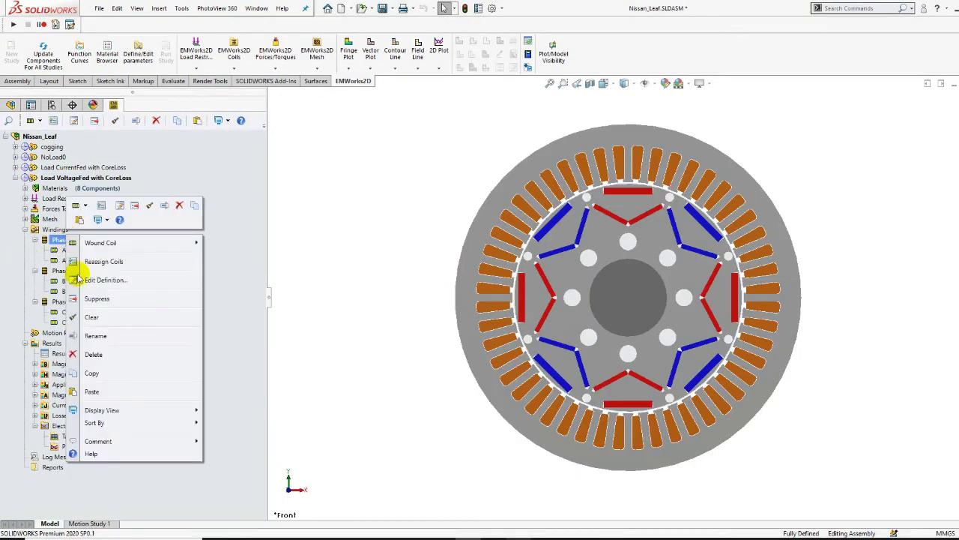
click(120, 280)
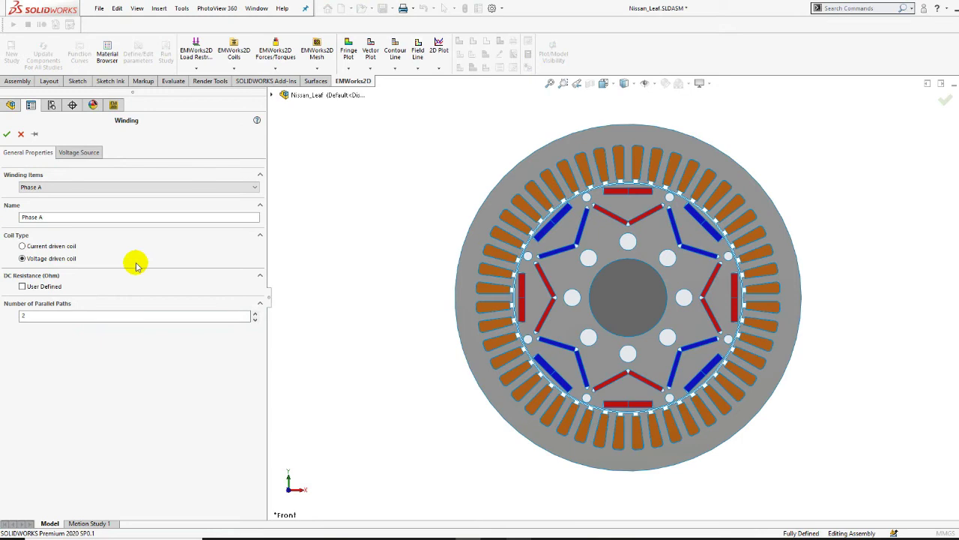
click(95, 156)
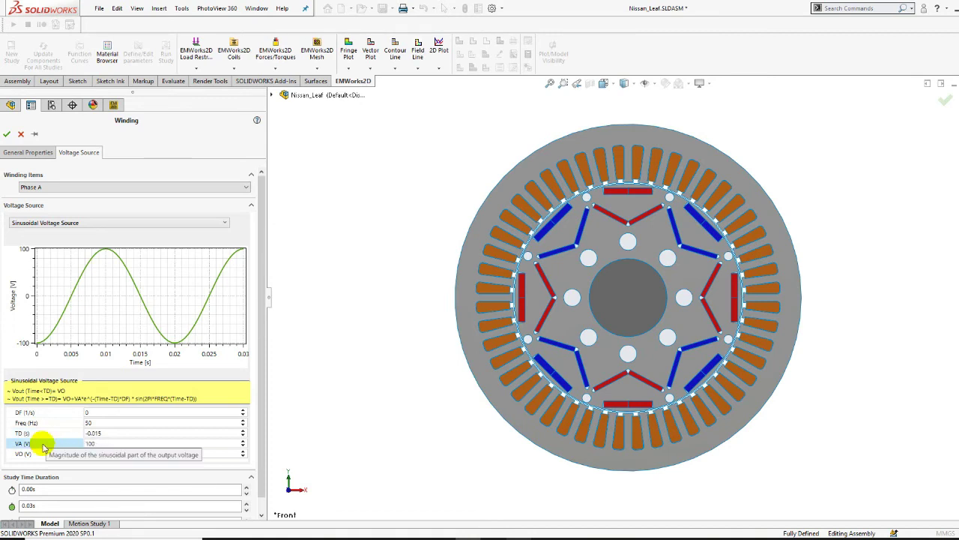
click(201, 188)
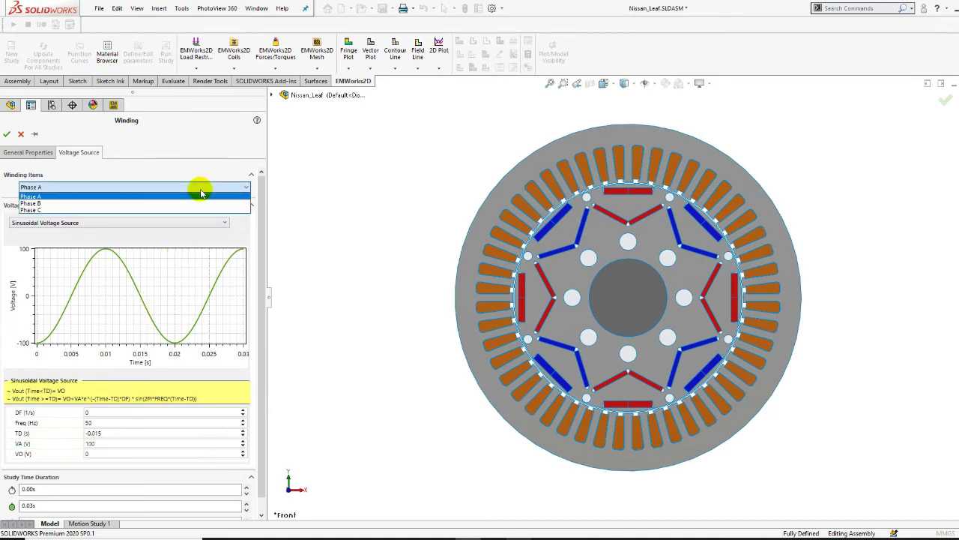
click(193, 203)
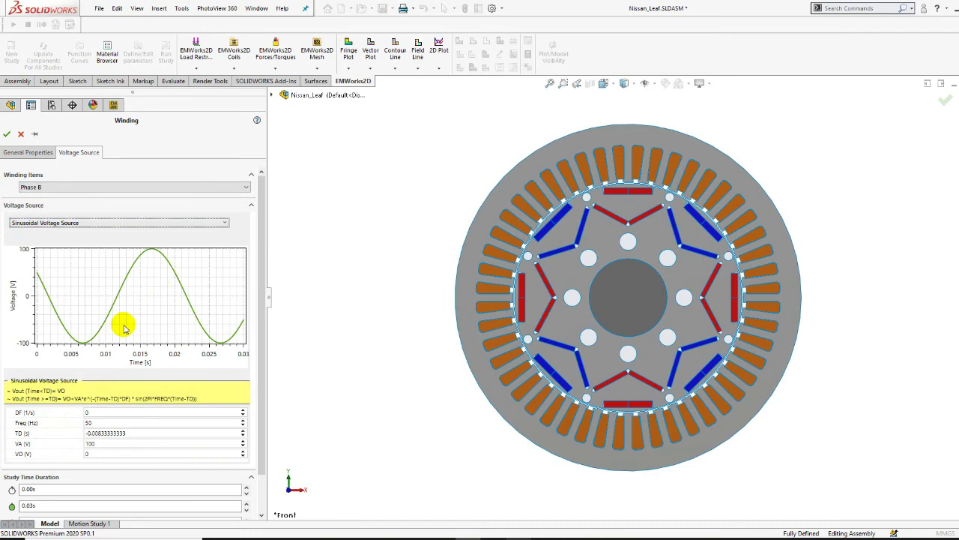
click(246, 187)
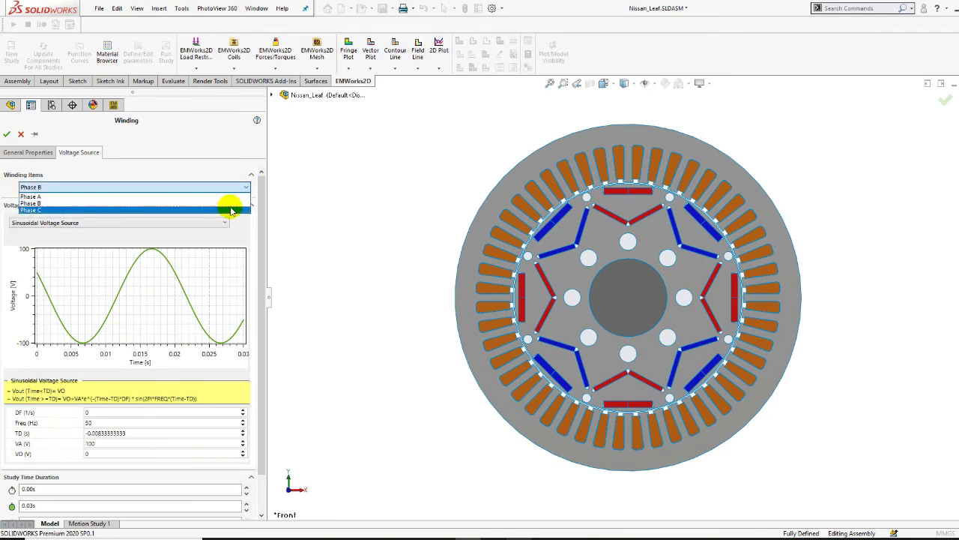
click(231, 210)
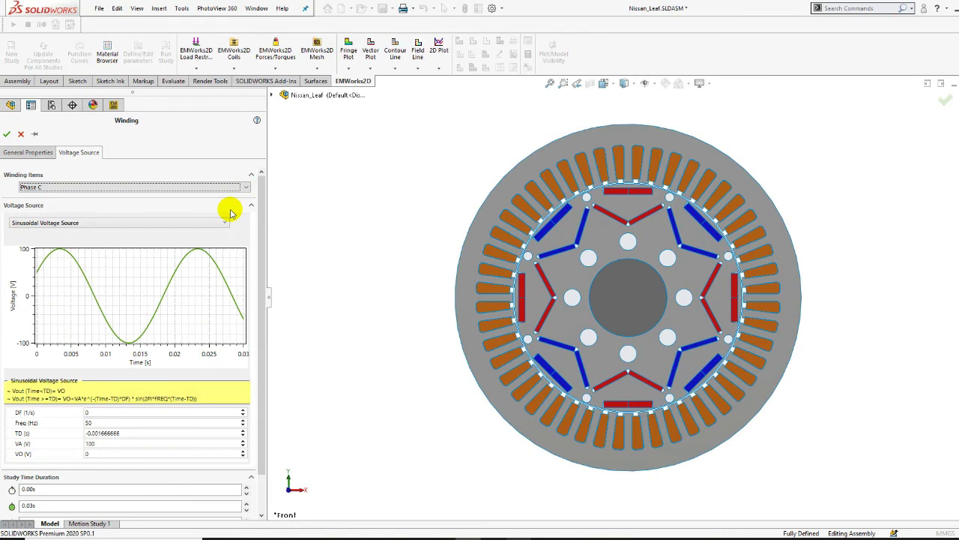
click(7, 133)
Highlight the slots holding the Phase A, B+, B-, C+ and C- coils
click(66, 249)
ctrl+click(66, 260)
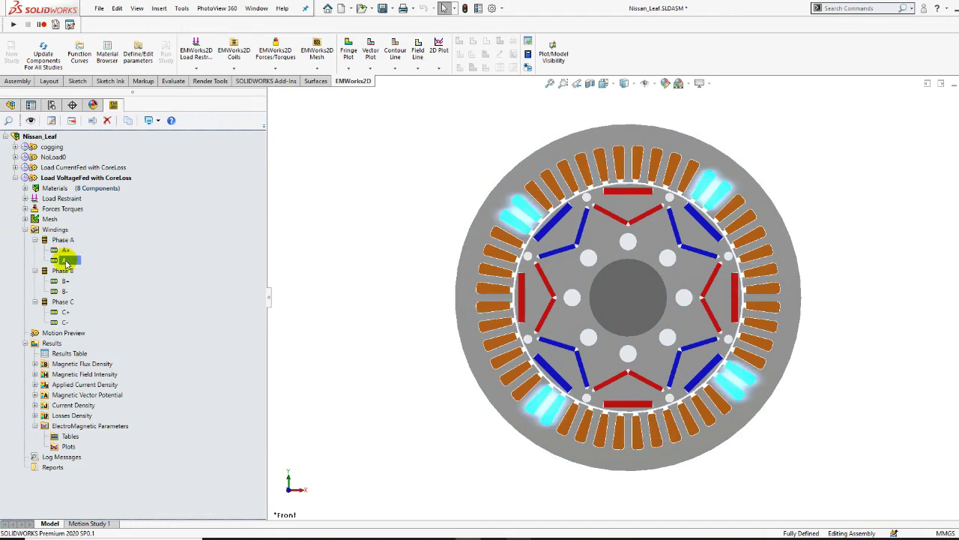
click(65, 280)
ctrl+click(66, 290)
click(65, 290)
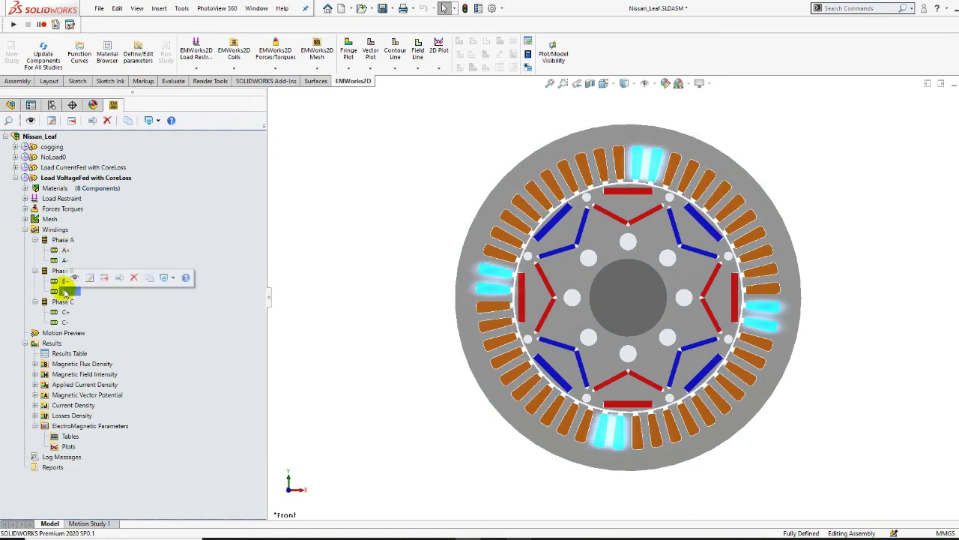
click(66, 312)
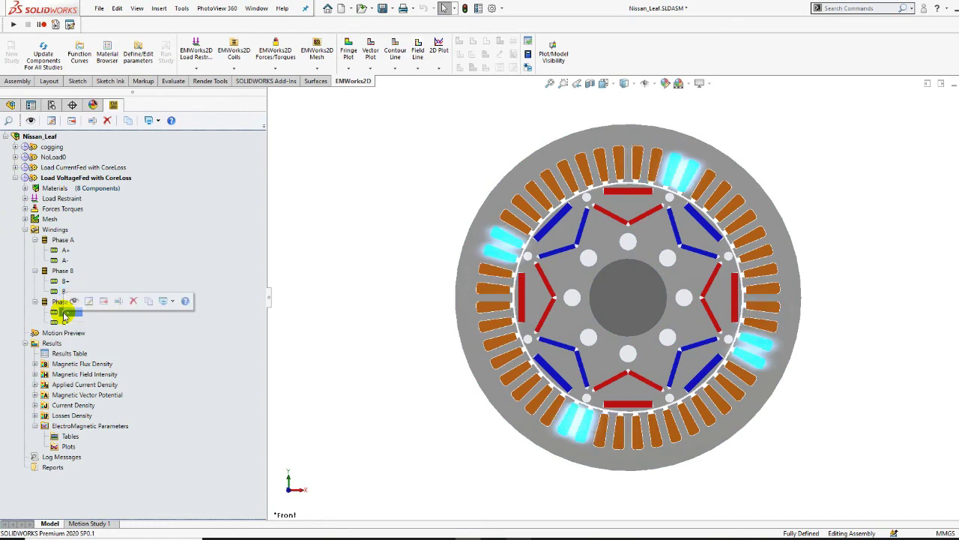
click(65, 322)
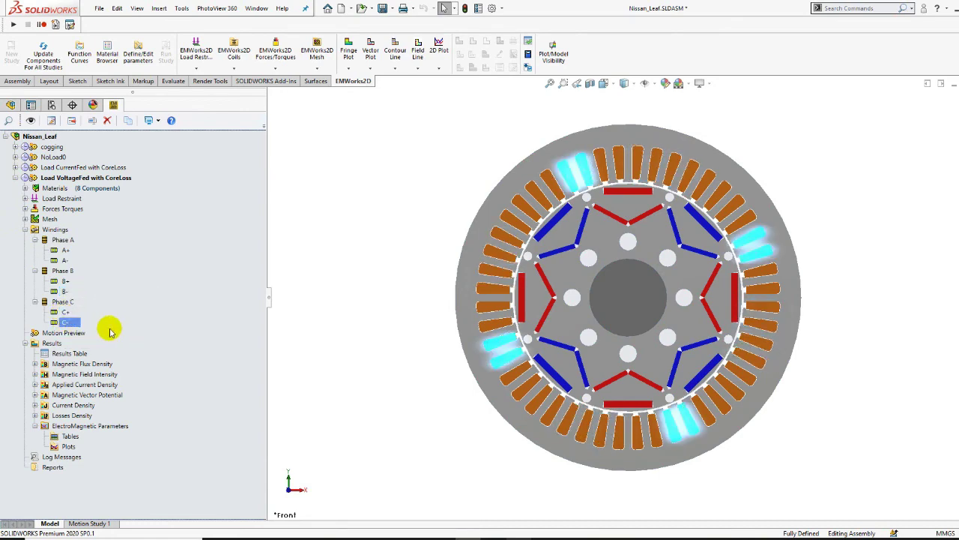
Open the voltage-fed Results Table and chart the Phase A, B and C currents
click(59, 354)
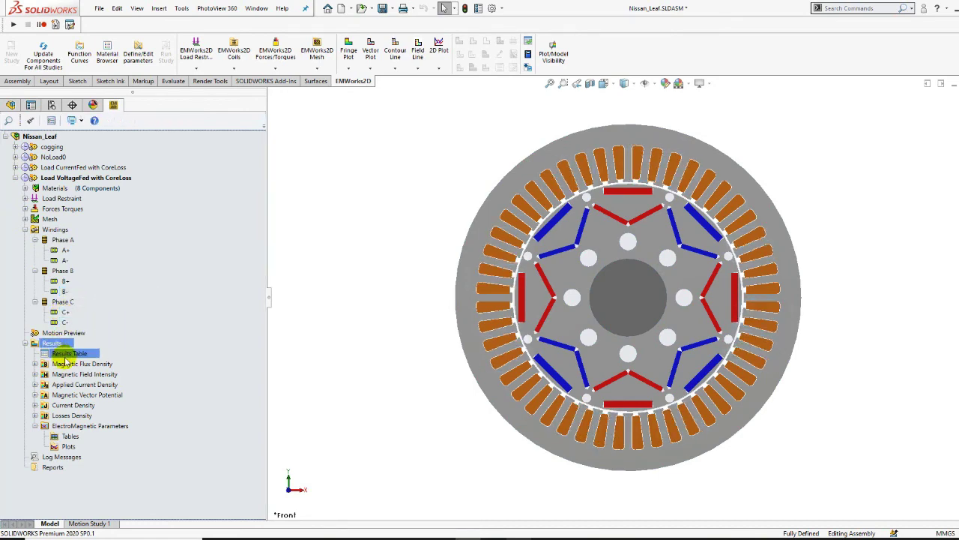
double_click(59, 354)
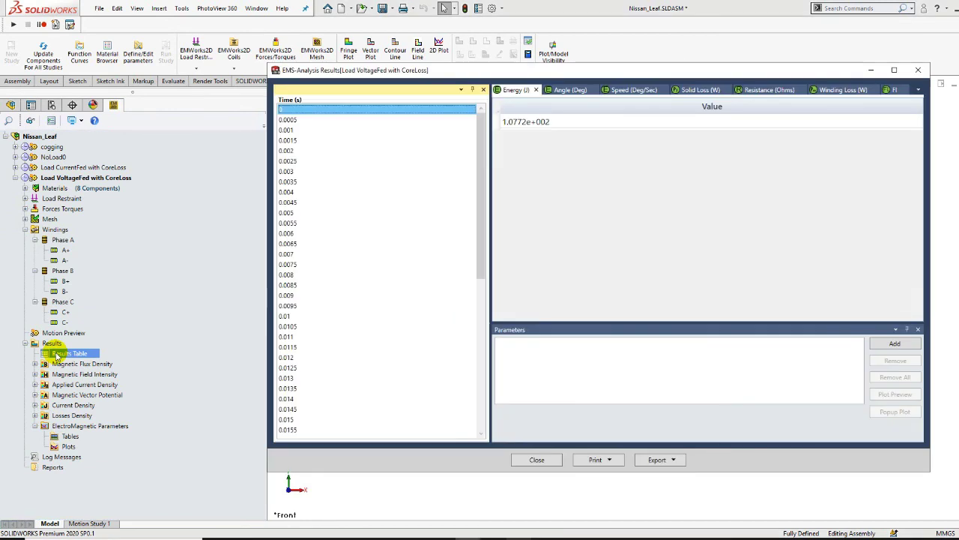
click(918, 90)
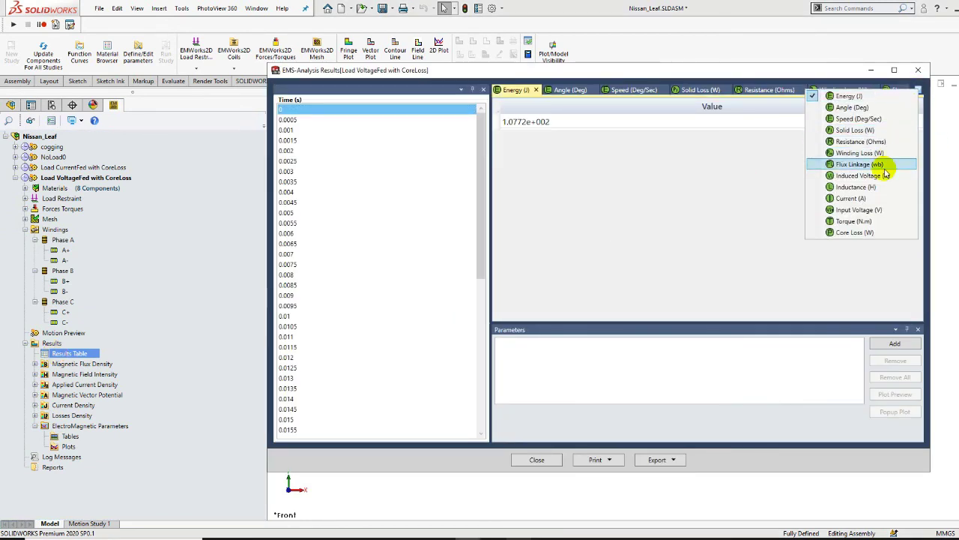
click(850, 198)
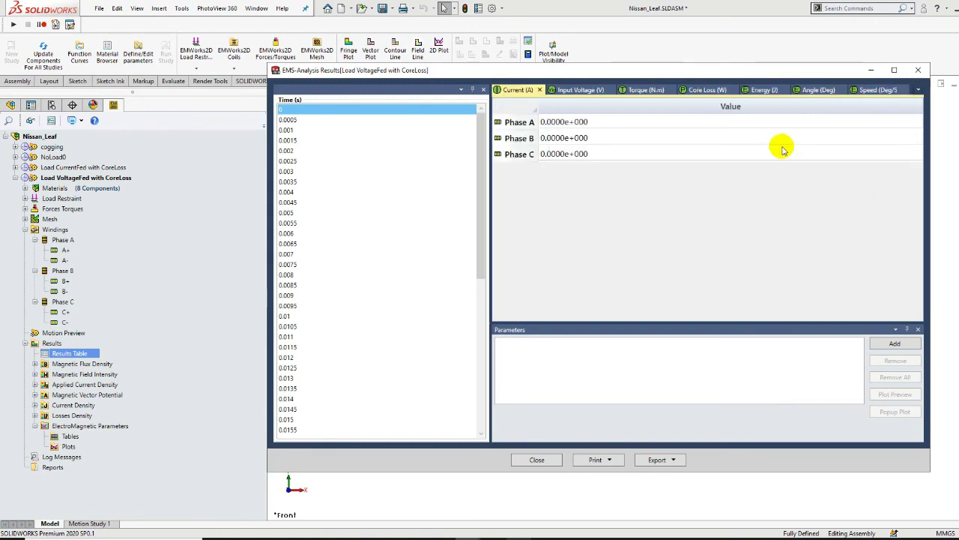
drag(783, 129, 796, 202)
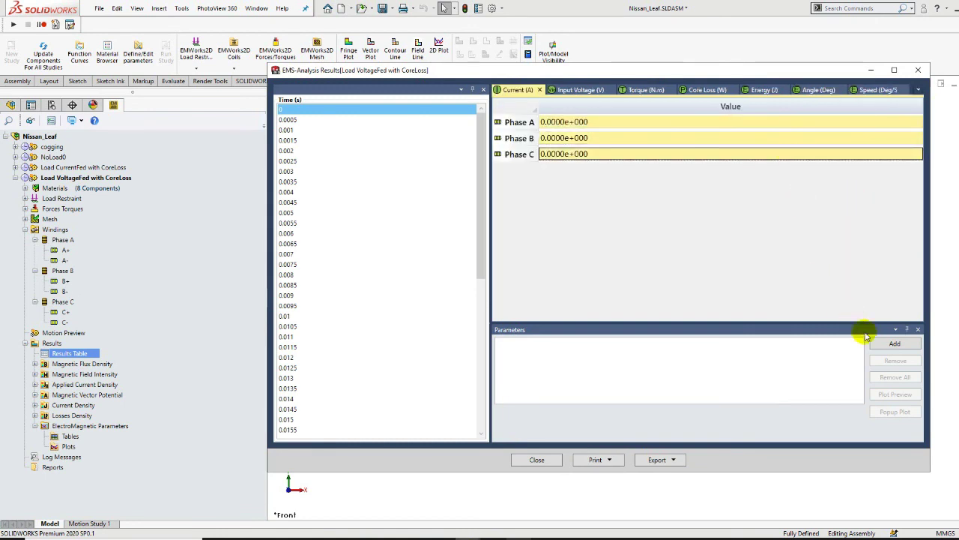
click(888, 344)
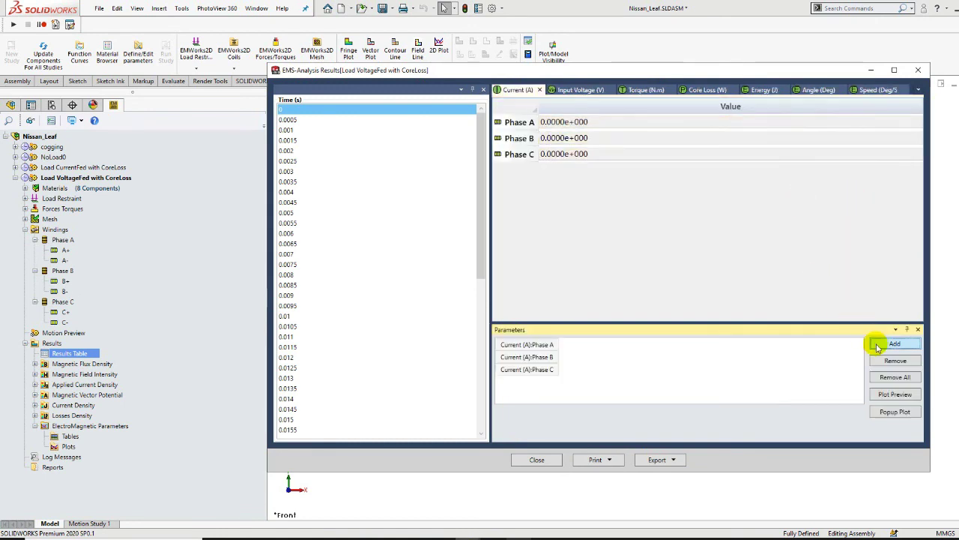
click(873, 412)
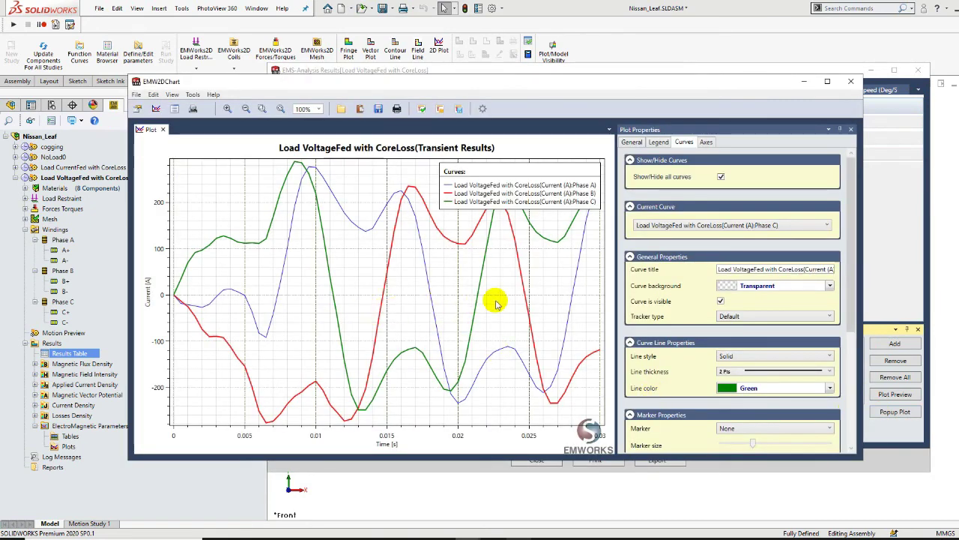
Return to the results window and show the Torque (N.m) results
click(878, 93)
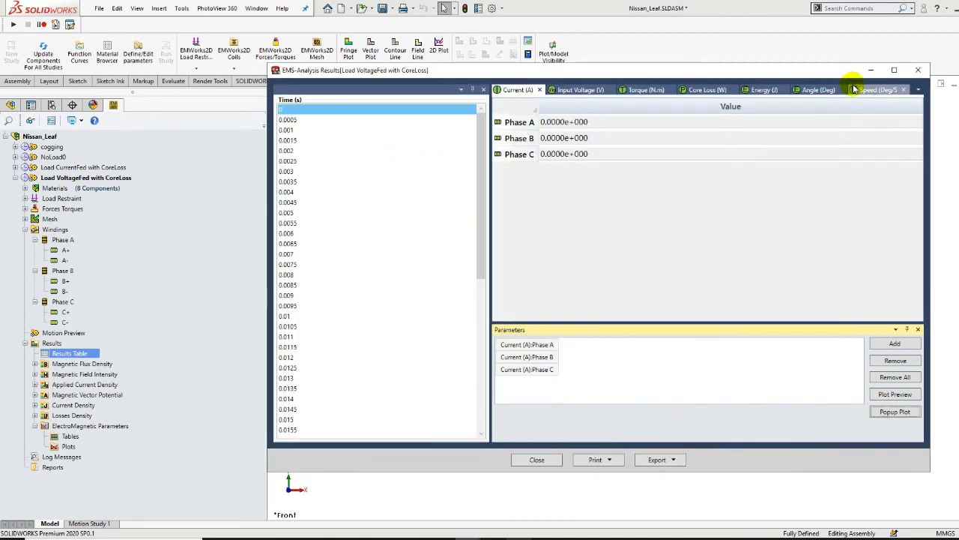
click(916, 90)
click(875, 120)
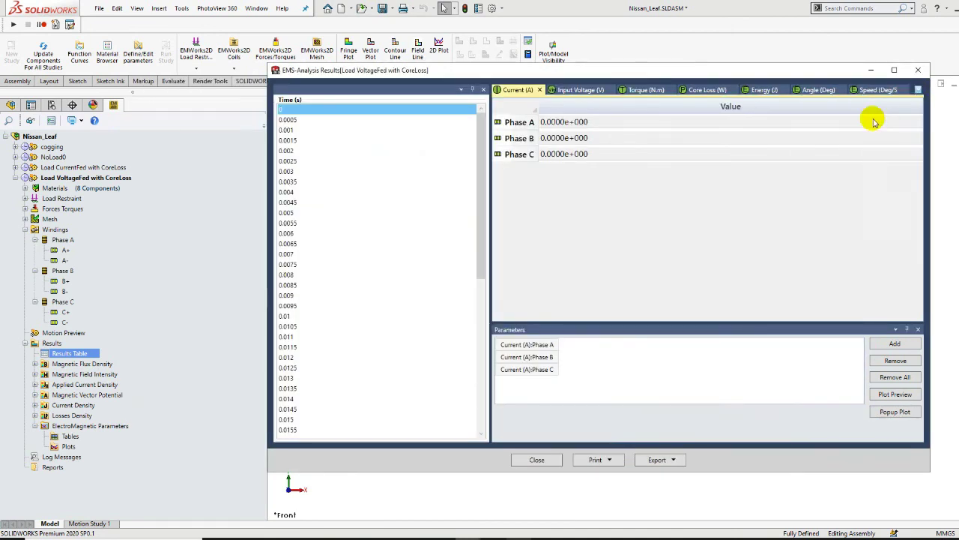
Chart the Virtual Work - 1 torque over time for the voltage-fed study
click(864, 124)
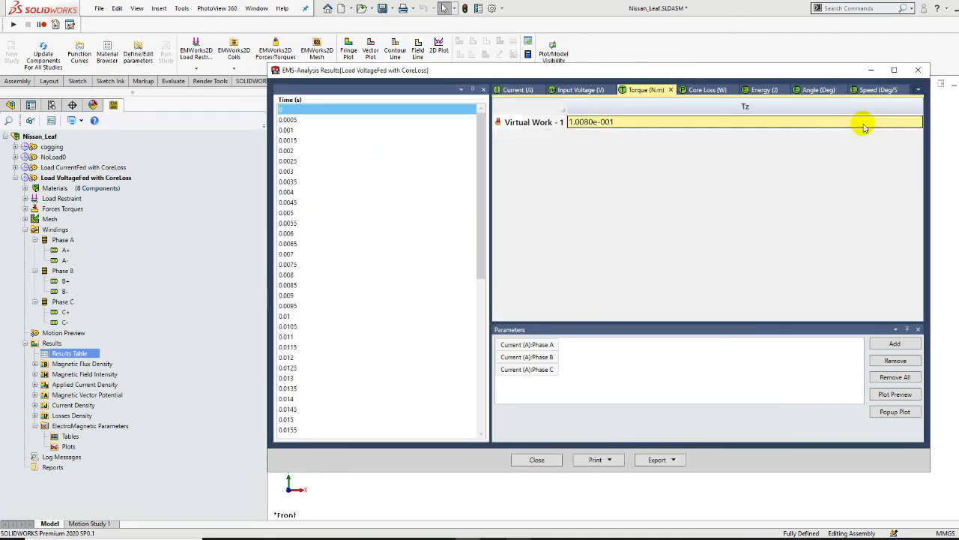
click(874, 347)
click(890, 412)
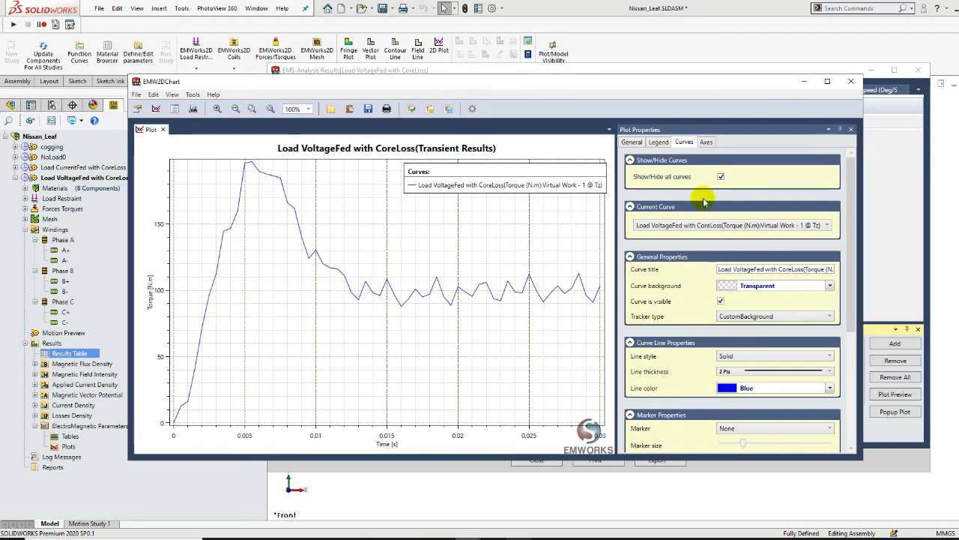
Close the voltage-fed torque chart and the EMS-Analysis Results window
click(852, 81)
click(918, 70)
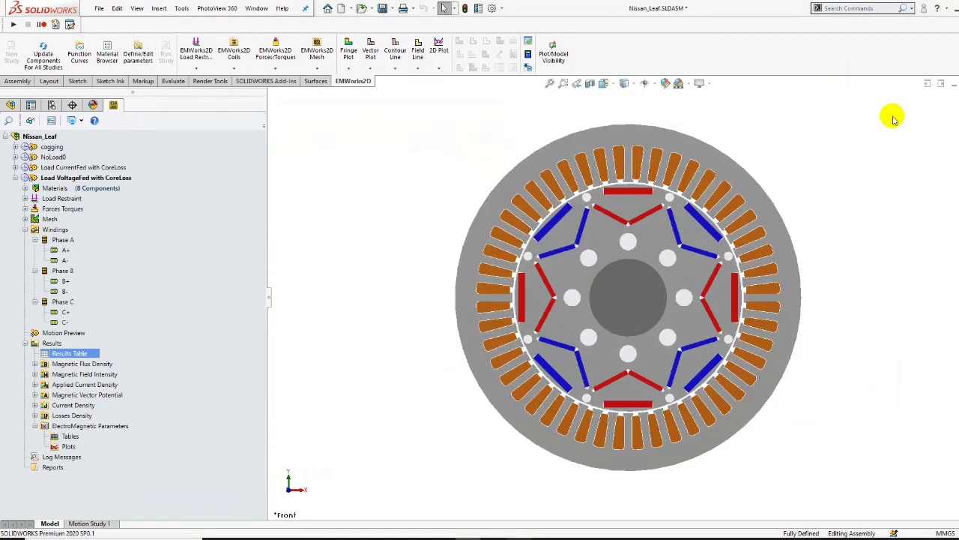